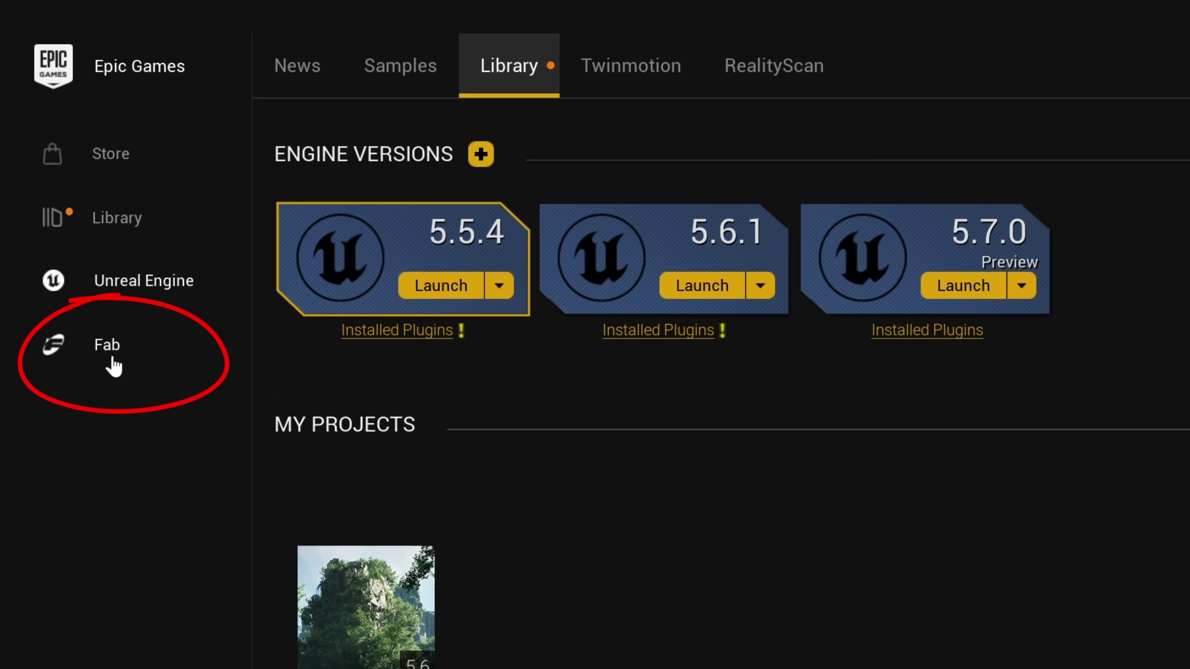
# Open the Fab marketplace page in the Epic Games Launcher.
pyautogui.click(99, 347)
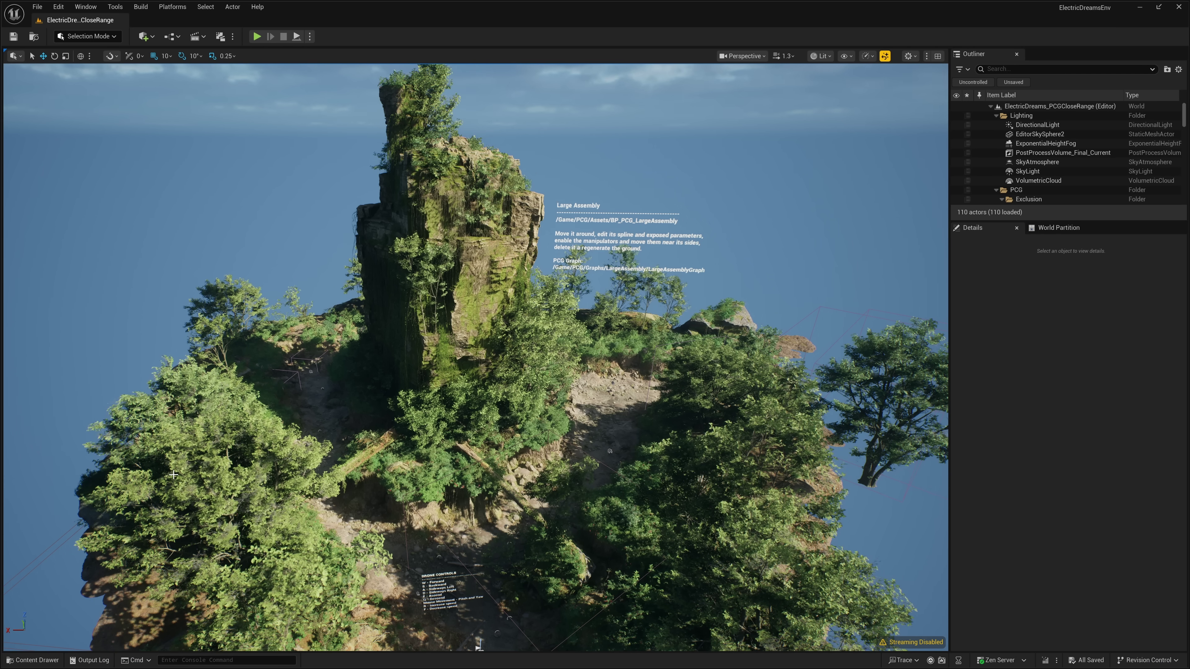
# Fly closer to the rock island and select BP_PCG_LargeAssembly in the Outliner.
pyautogui.moveTo(444, 394); pyautogui.dragTo(446, 395, button='right')
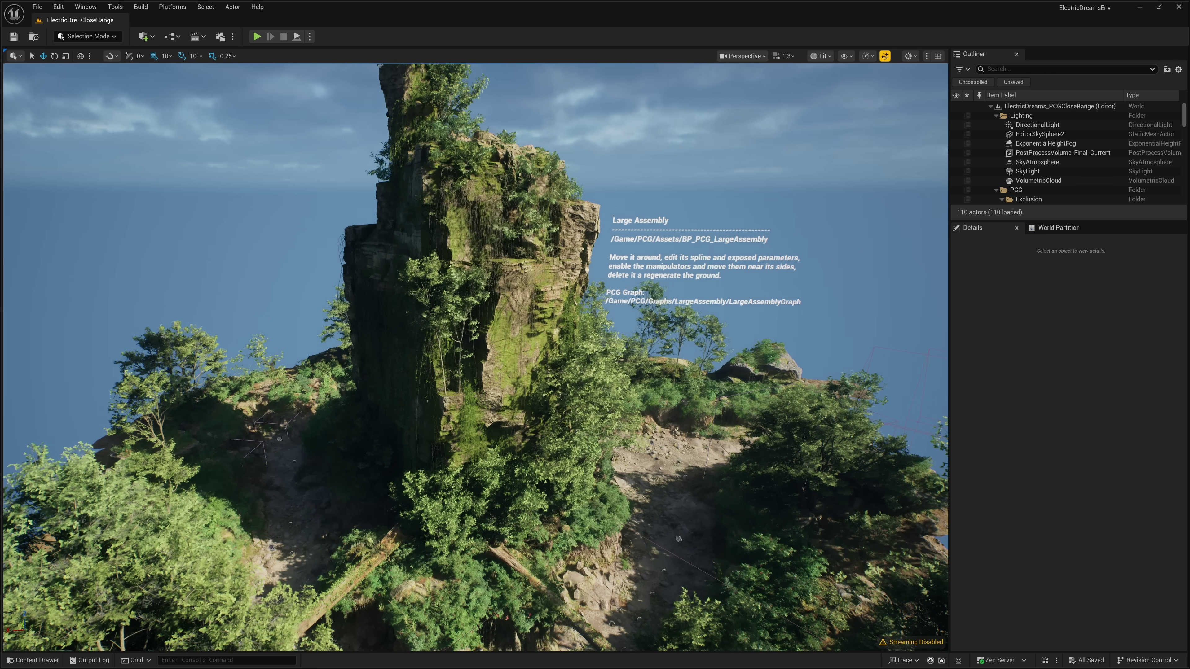
pyautogui.scroll(-2, 1064, 180)
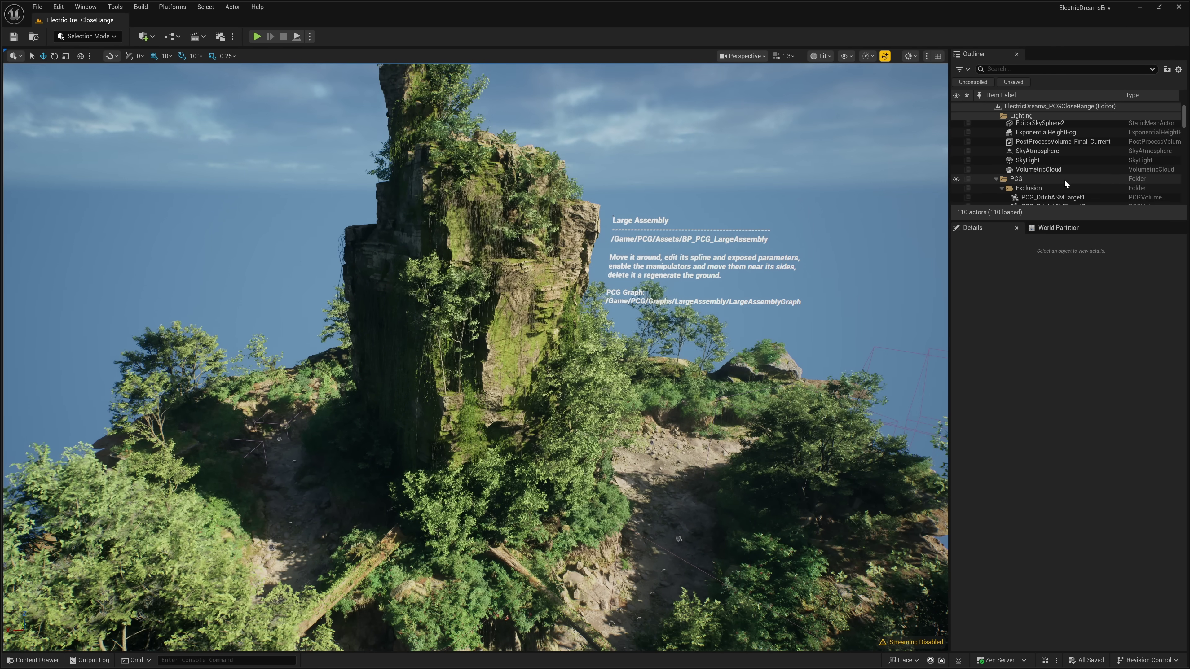
pyautogui.scroll(-3, 1065, 181)
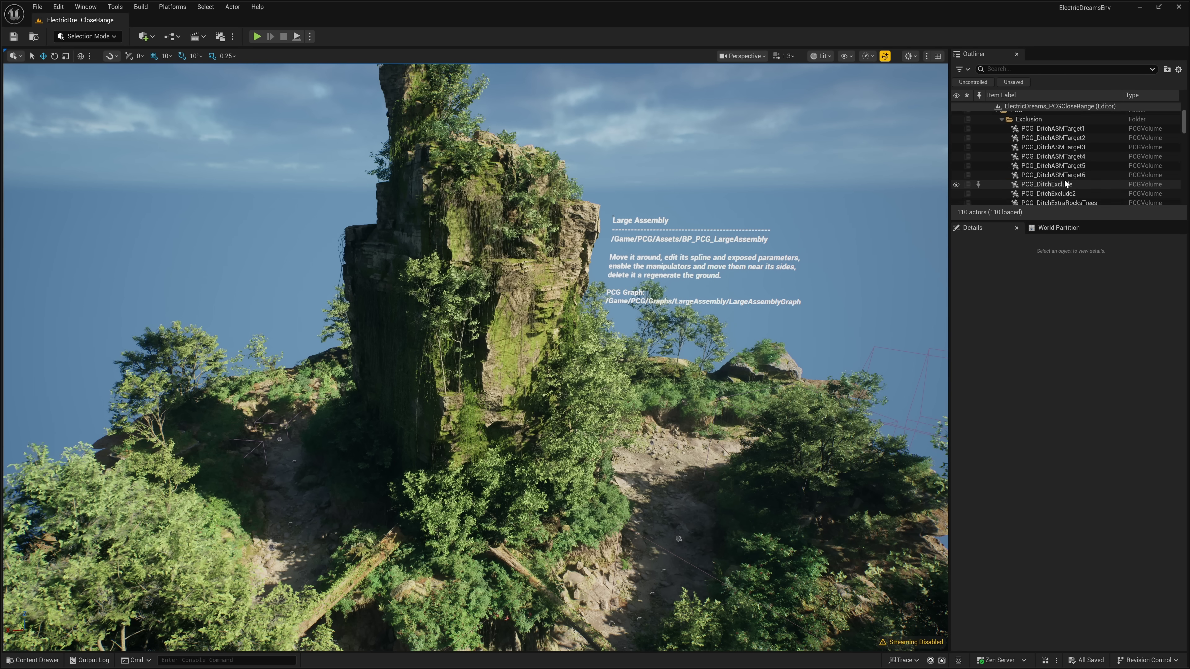
pyautogui.click(486, 265)
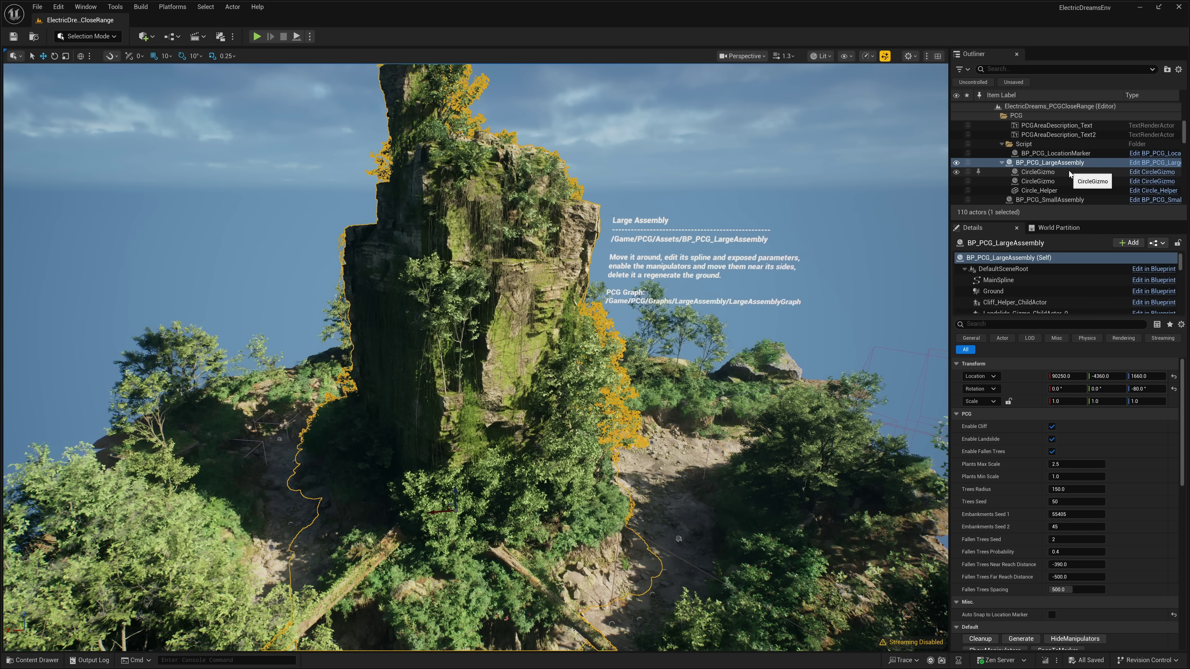
# Orbit around the cliff and switch Enable Cliff off and back on.
pyautogui.moveTo(594, 453); pyautogui.dragTo(453, 463, button='right')
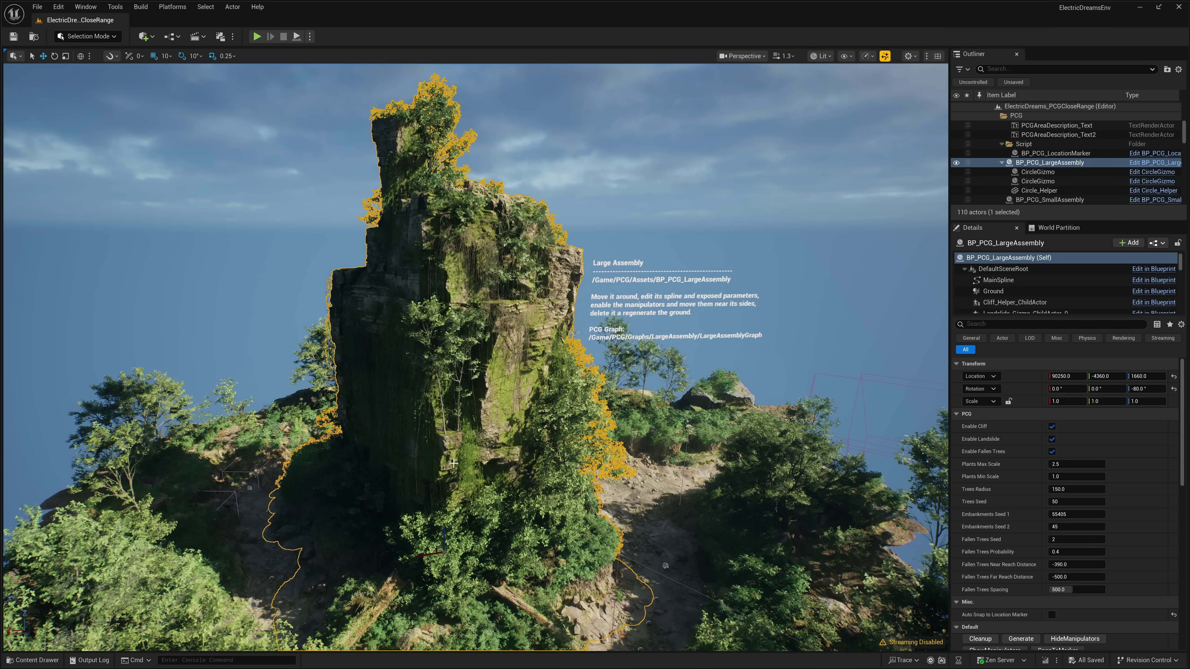
pyautogui.click(1054, 428)
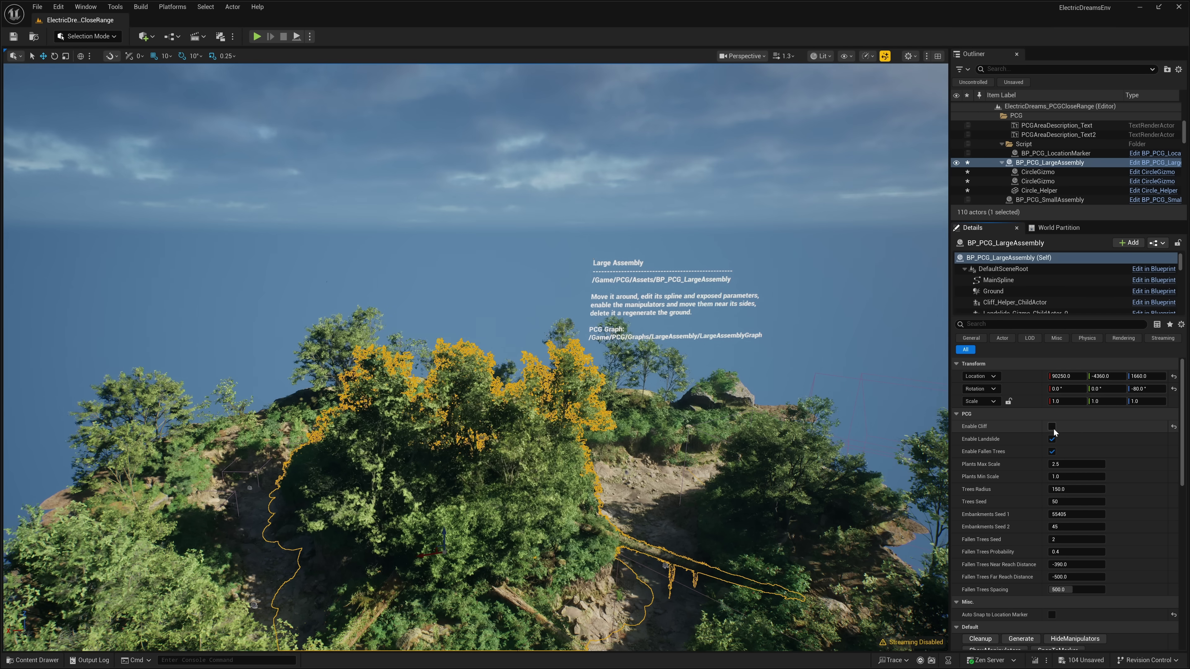
pyautogui.click(1052, 427)
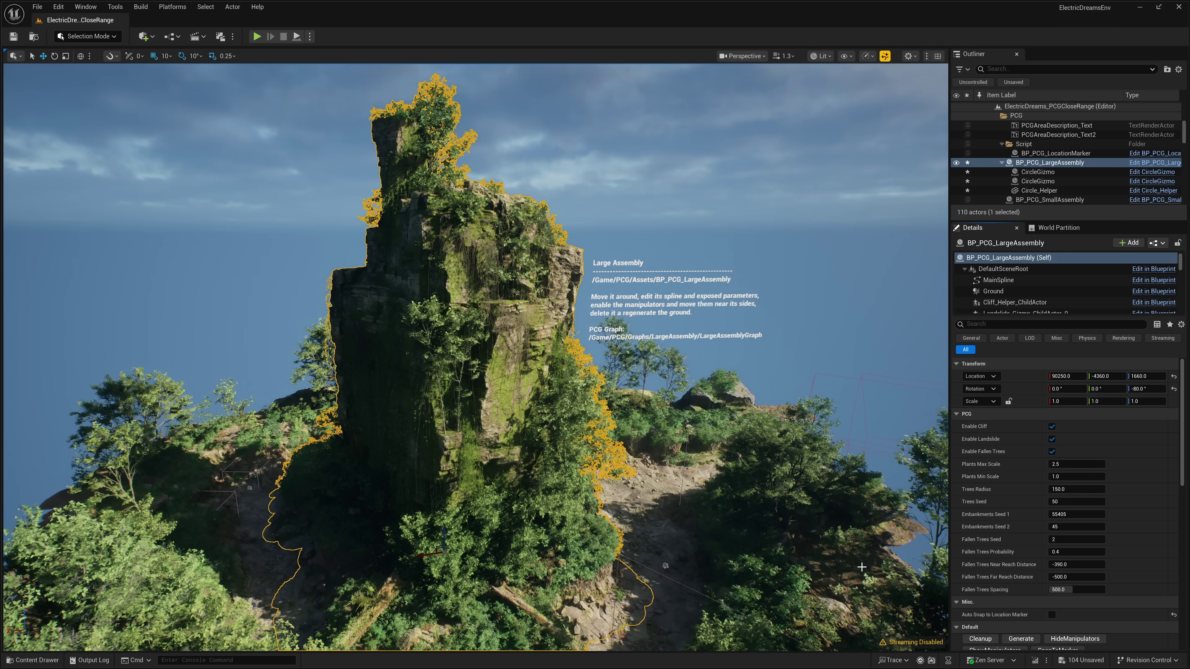
# Raise Plants Max Scale from 2.5 to about 3.8 and select the MainSpline component.
pyautogui.click(1065, 464)
pyautogui.moveTo(1065, 464); pyautogui.dragTo(1091, 464)
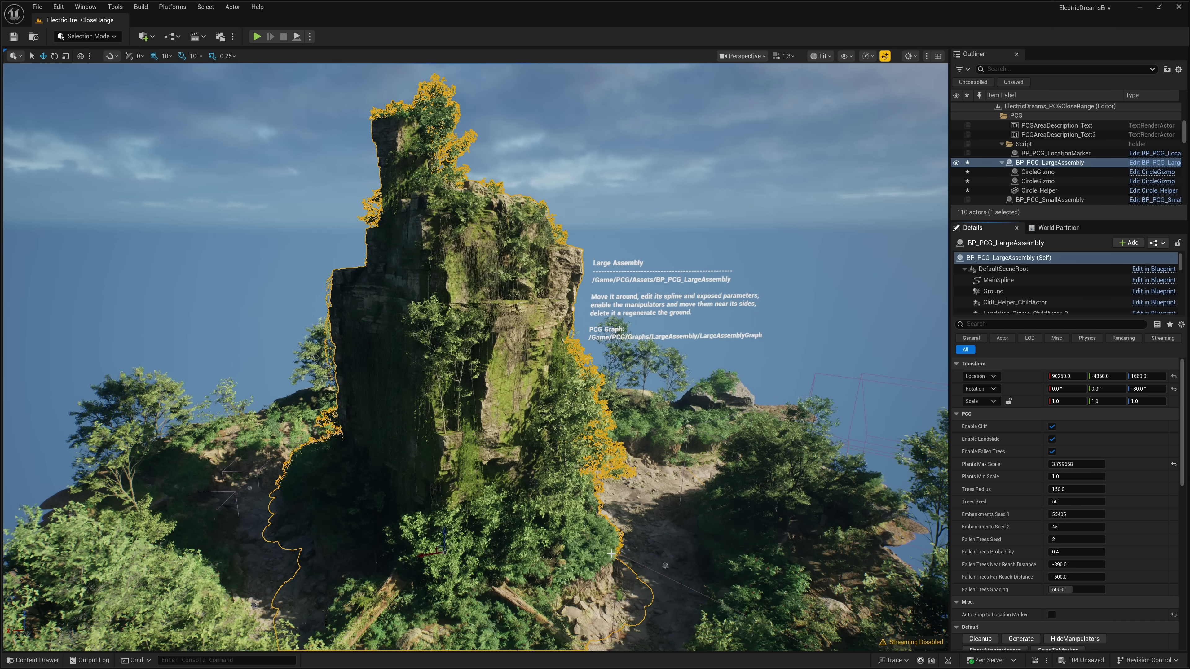
pyautogui.click(1005, 281)
pyautogui.moveTo(646, 452); pyautogui.dragTo(477, 417, button='right')
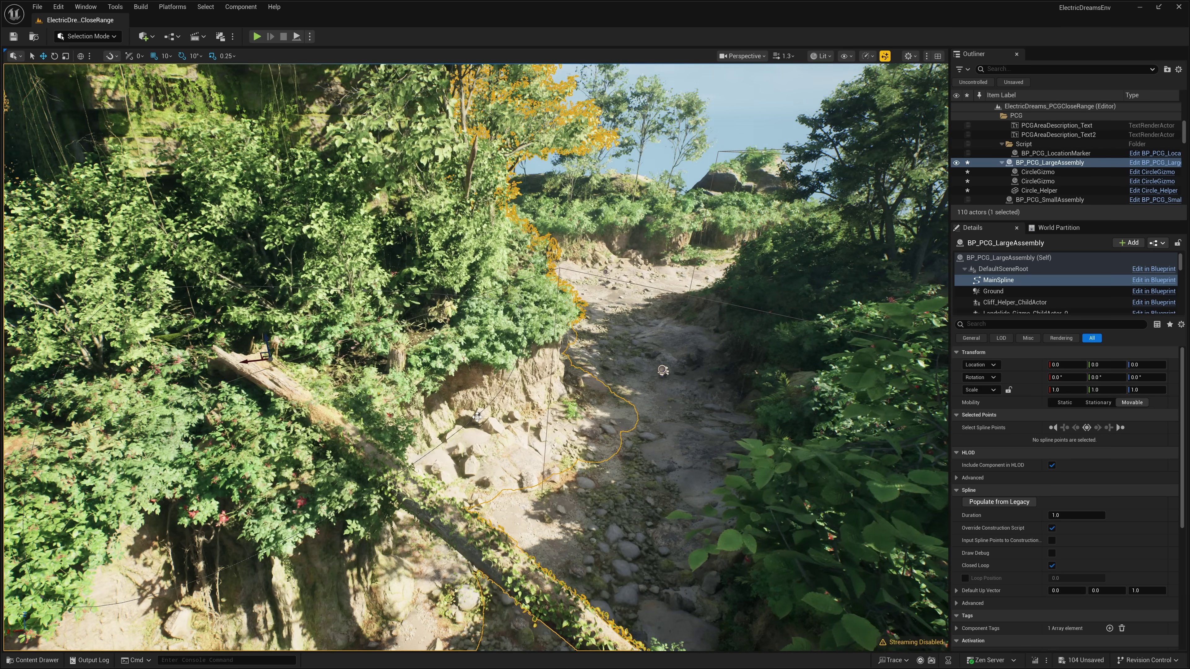
# Drag a MainSpline point from the cliff onto the path so the assembly regenerates.
pyautogui.click(477, 417)
pyautogui.moveTo(663, 370); pyautogui.dragTo(693, 368)
pyautogui.moveTo(693, 368); pyautogui.dragTo(658, 423, button='right')
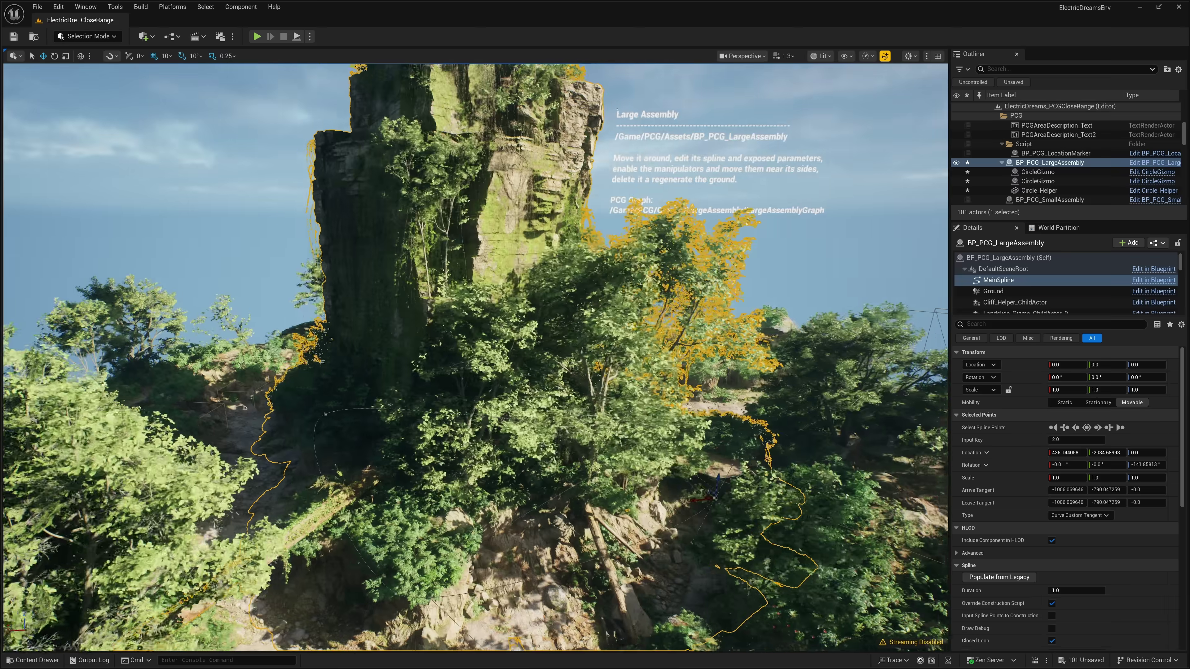
# Open the Content Drawer at Content > Levels > PCG, listing the ElectricDreams levels.
pyautogui.scroll(10, 475, 356)
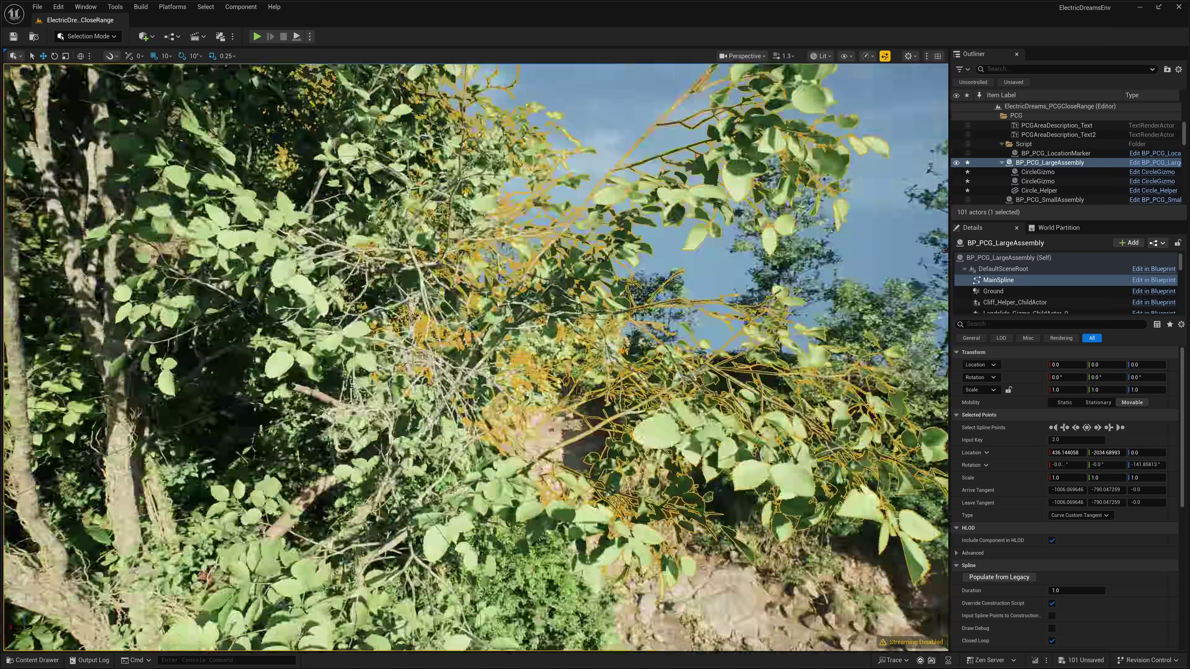
pyautogui.scroll(10, 475, 356)
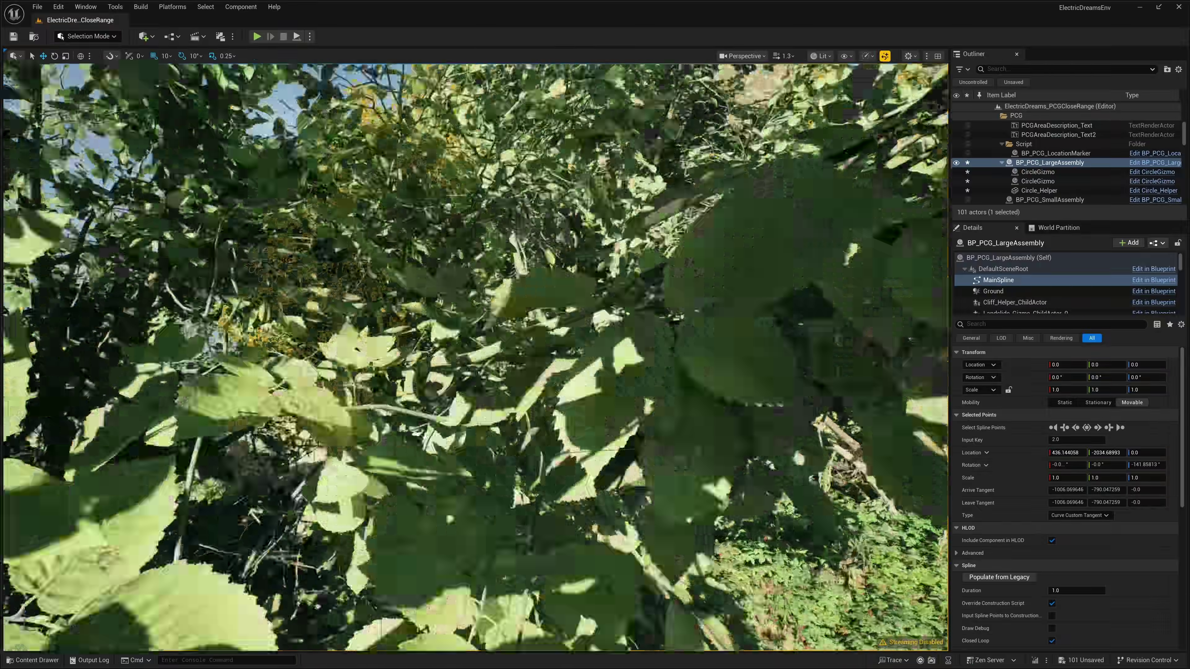
pyautogui.scroll(10, 475, 356)
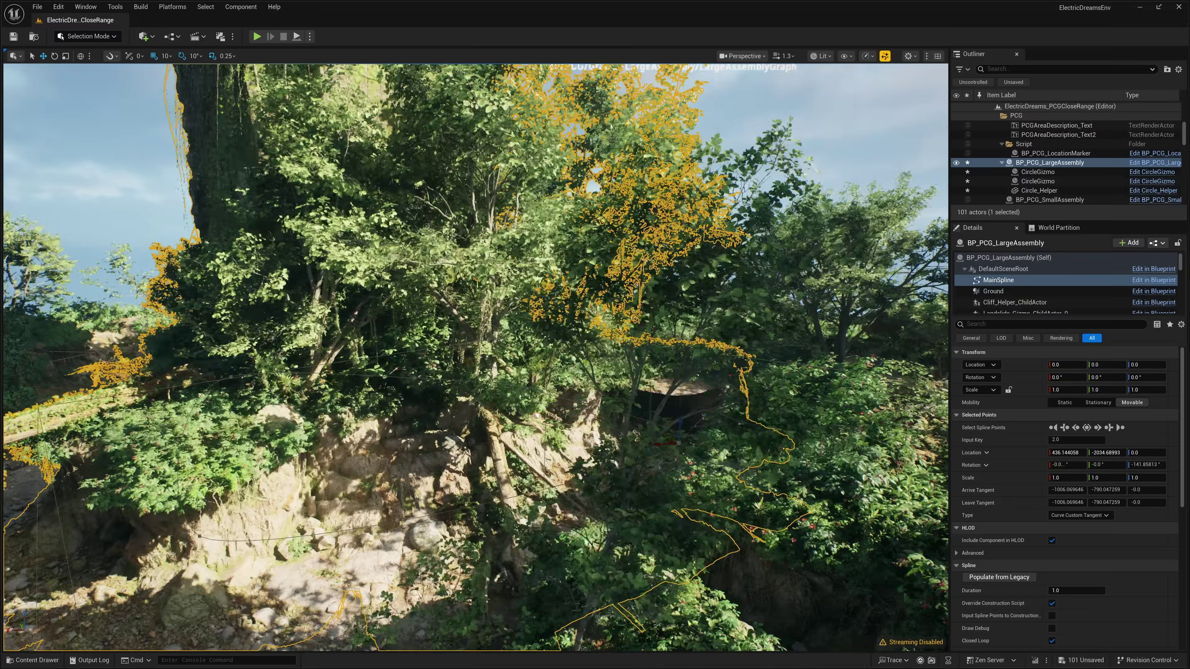
pyautogui.scroll(10, 475, 356)
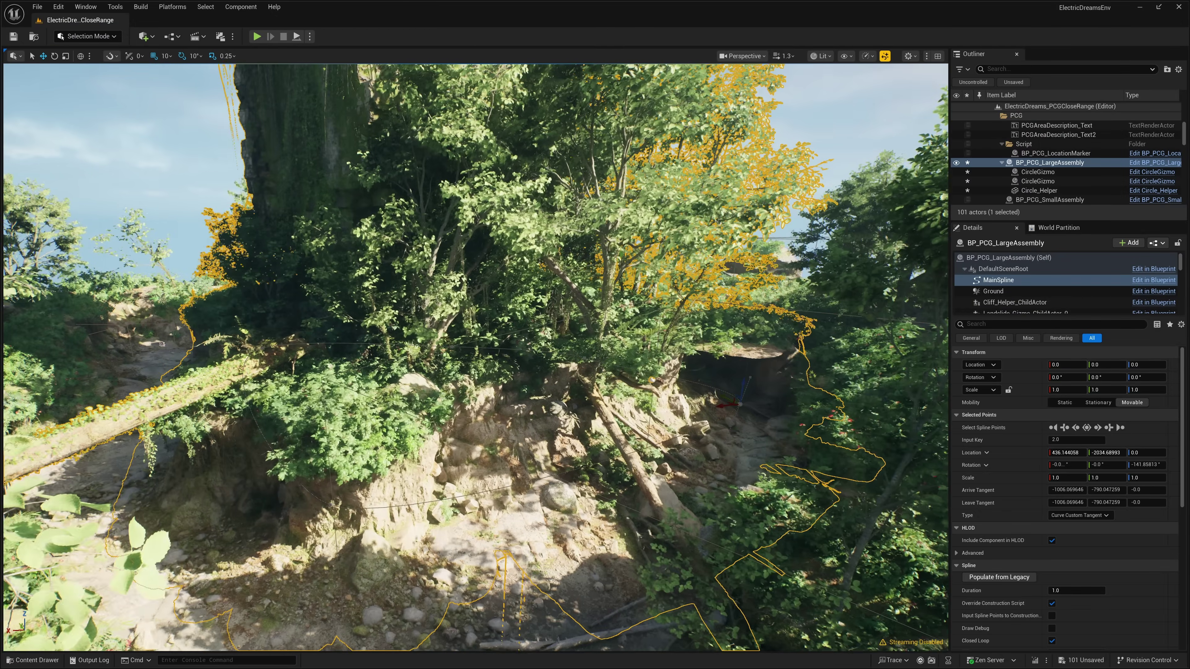
pyautogui.scroll(3, 476, 356)
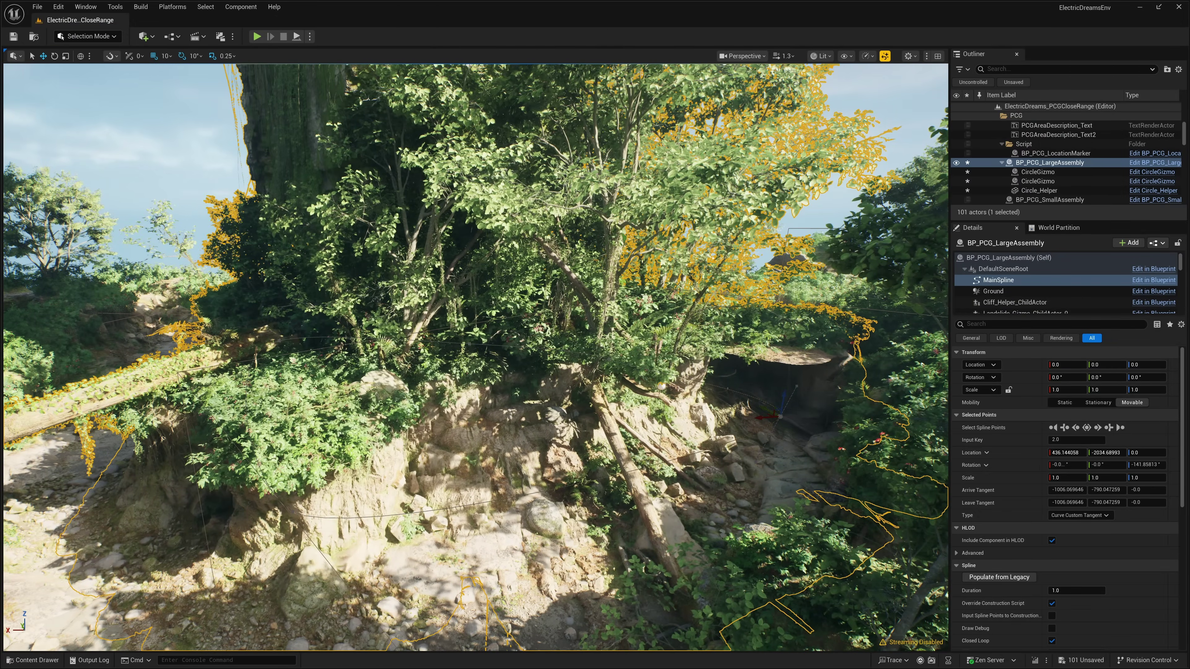
pyautogui.click(33, 660)
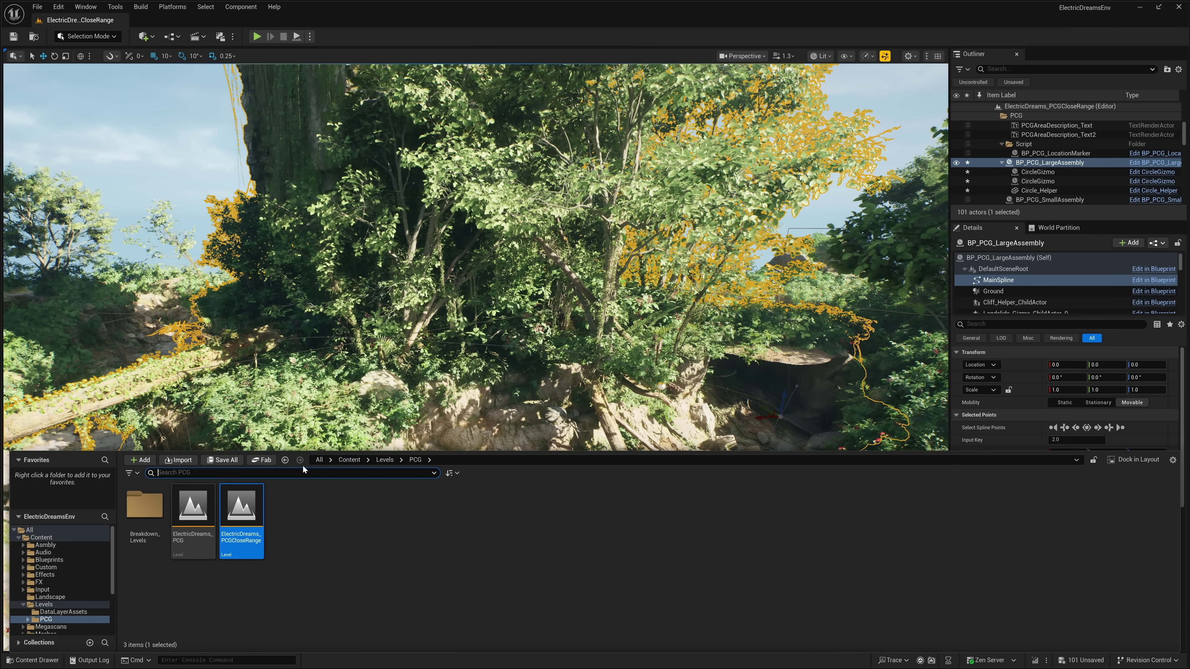
# Create a Procedural Vegetation asset from PVE_CommonHazel_01 in Content and open it for editing.
pyautogui.click(349, 459)
pyautogui.rightClick(502, 594)
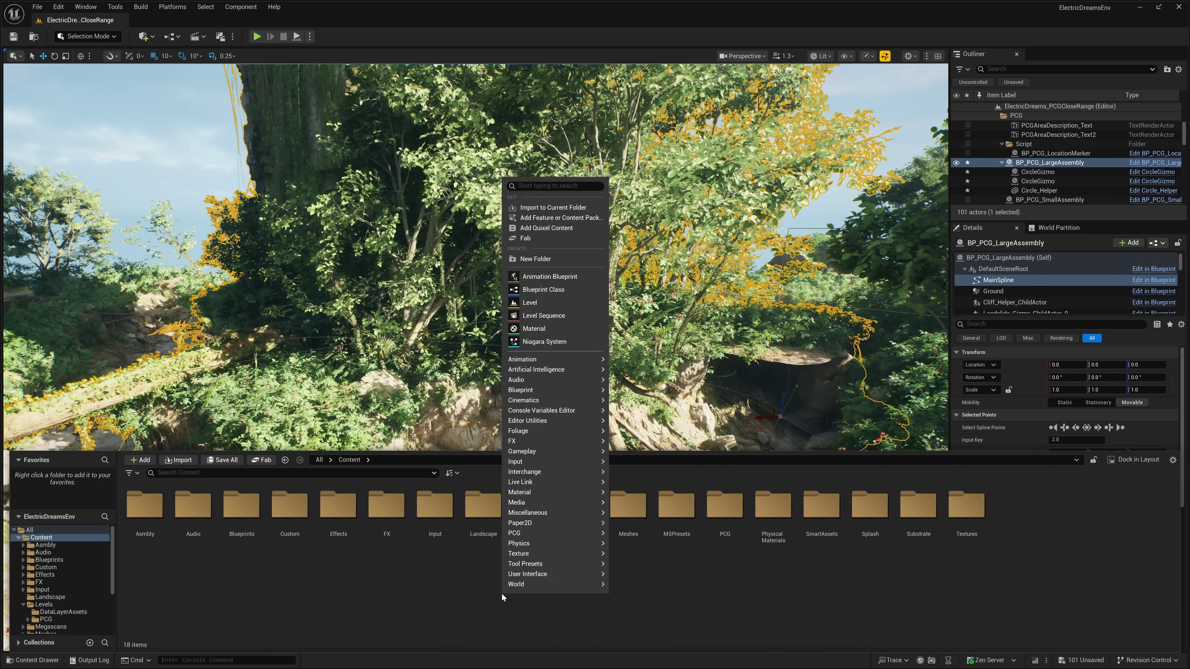
pyautogui.rightClick(520, 614)
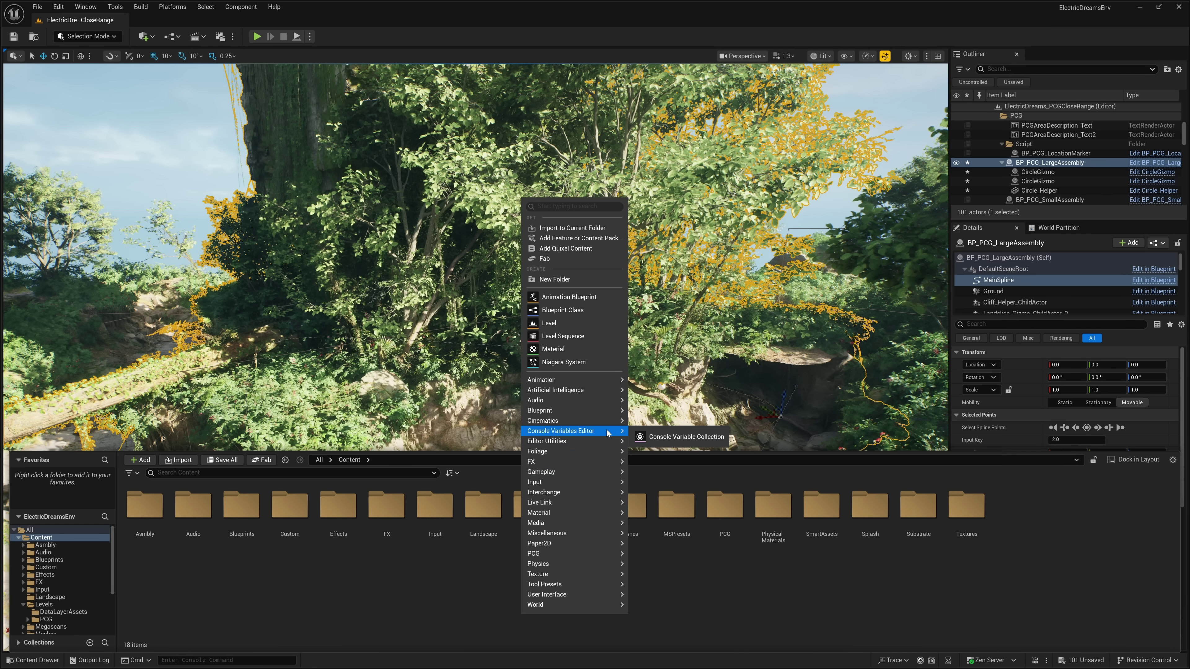
pyautogui.moveTo(578, 445)
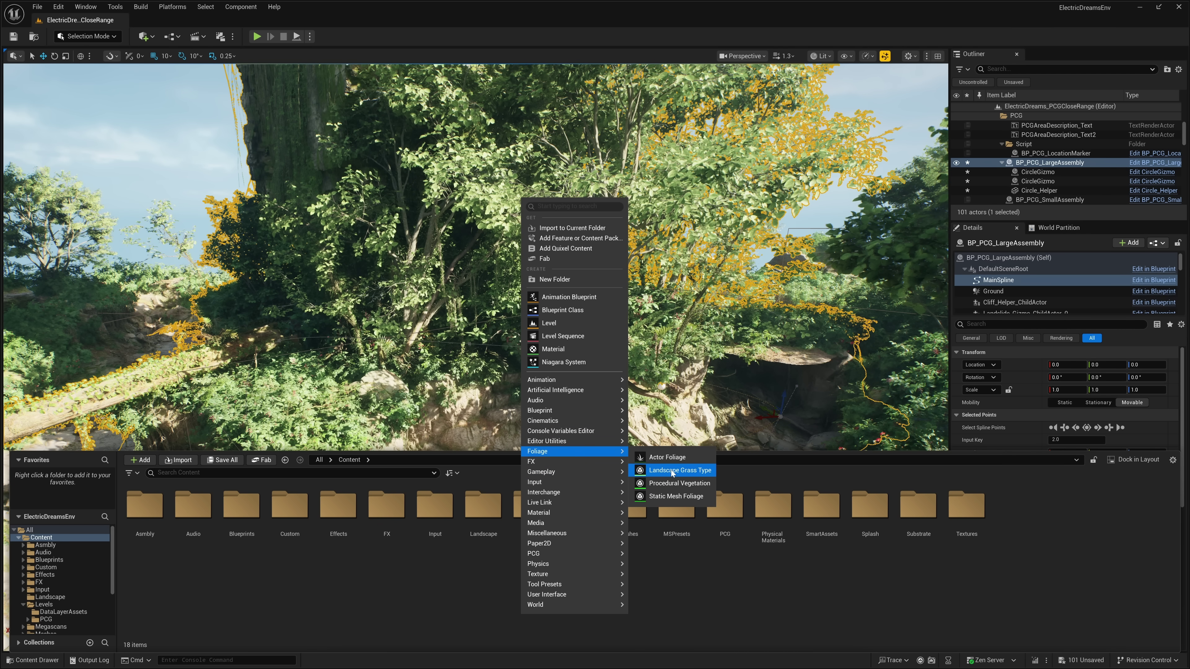
pyautogui.click(689, 486)
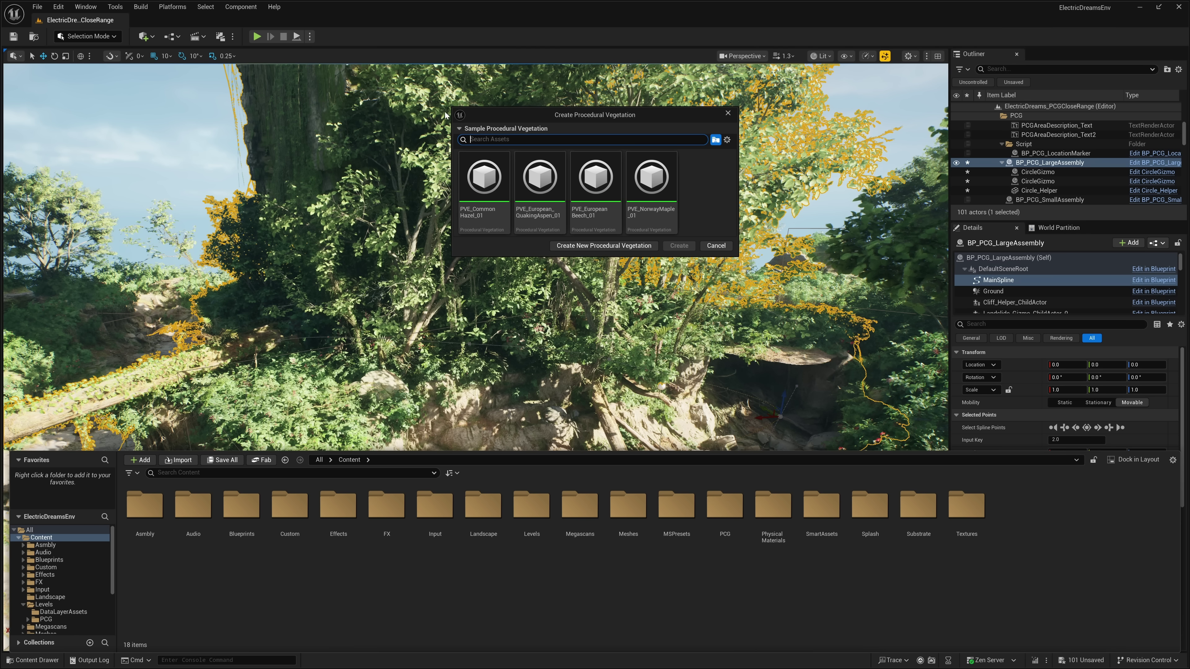
pyautogui.click(482, 174)
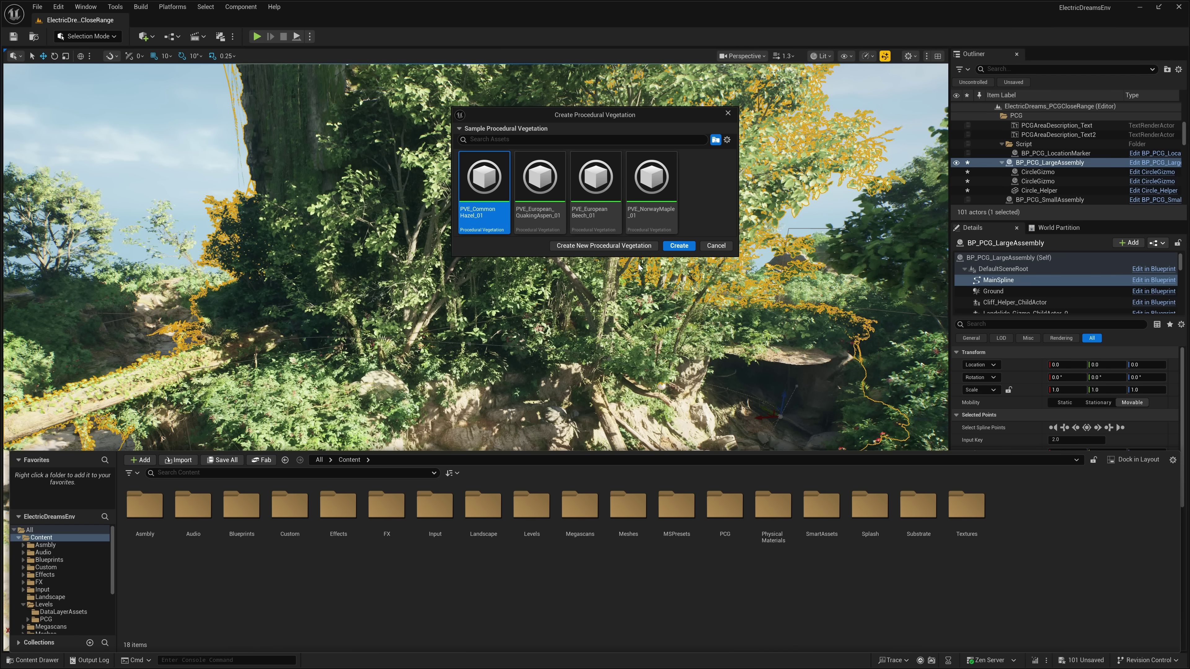
pyautogui.click(680, 246)
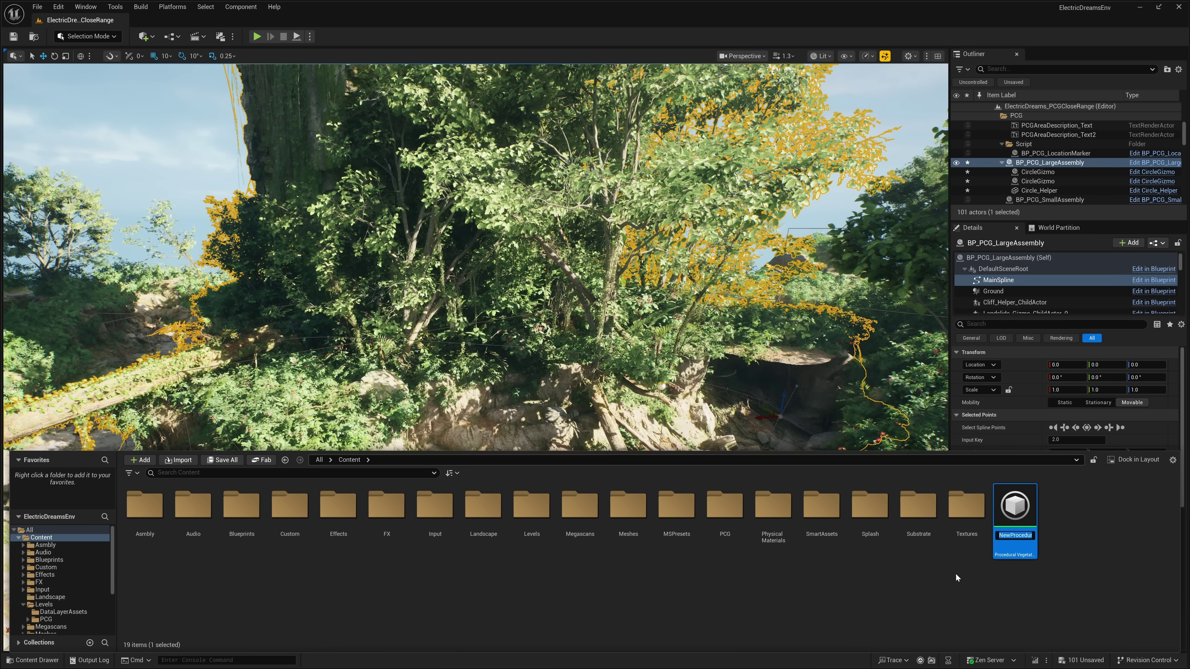
pyautogui.doubleClick(1018, 513)
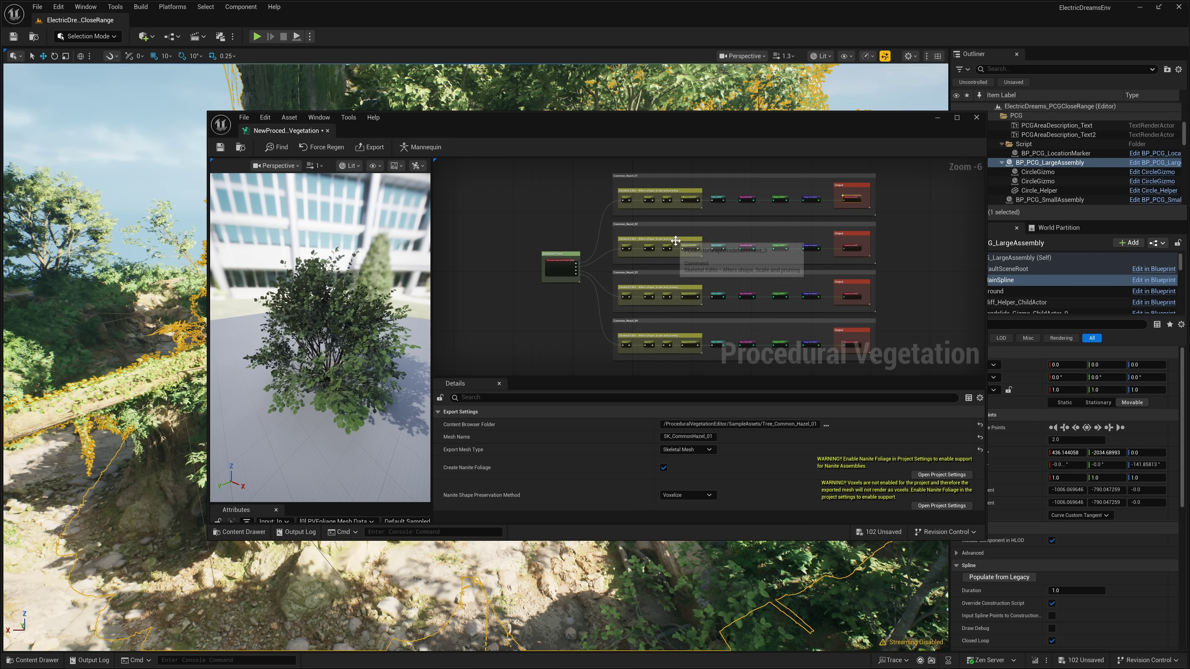
# Zoom into the Procedural Vegetation node graph, then close the editor.
pyautogui.scroll(4, 629, 273)
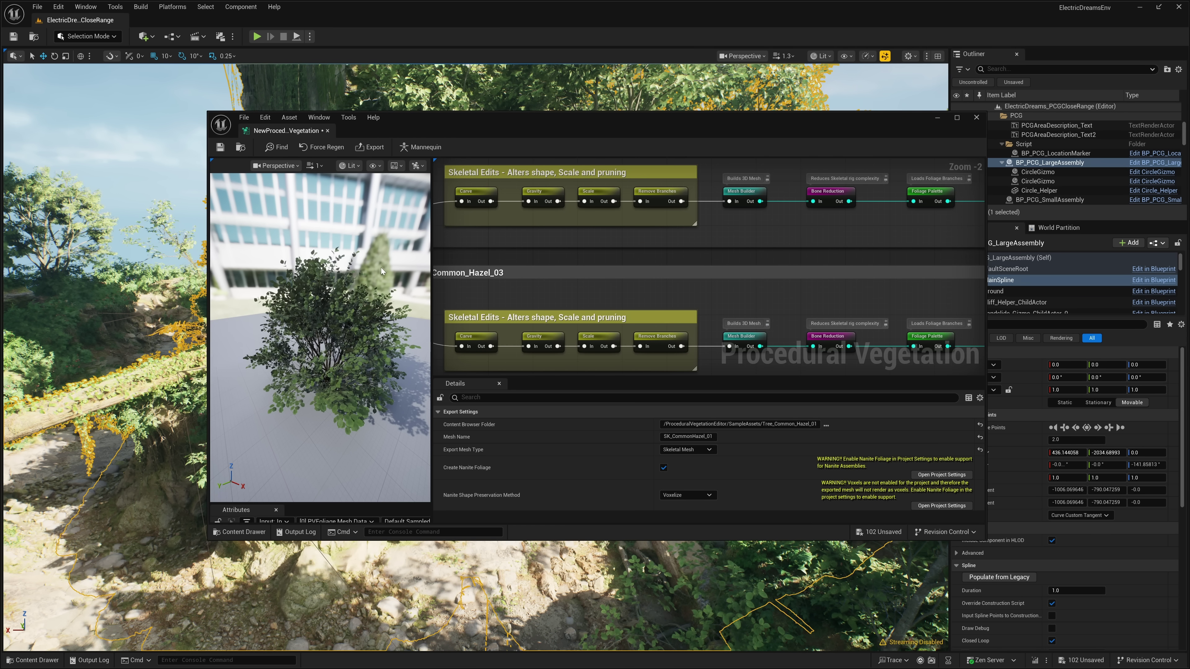
pyautogui.click(976, 117)
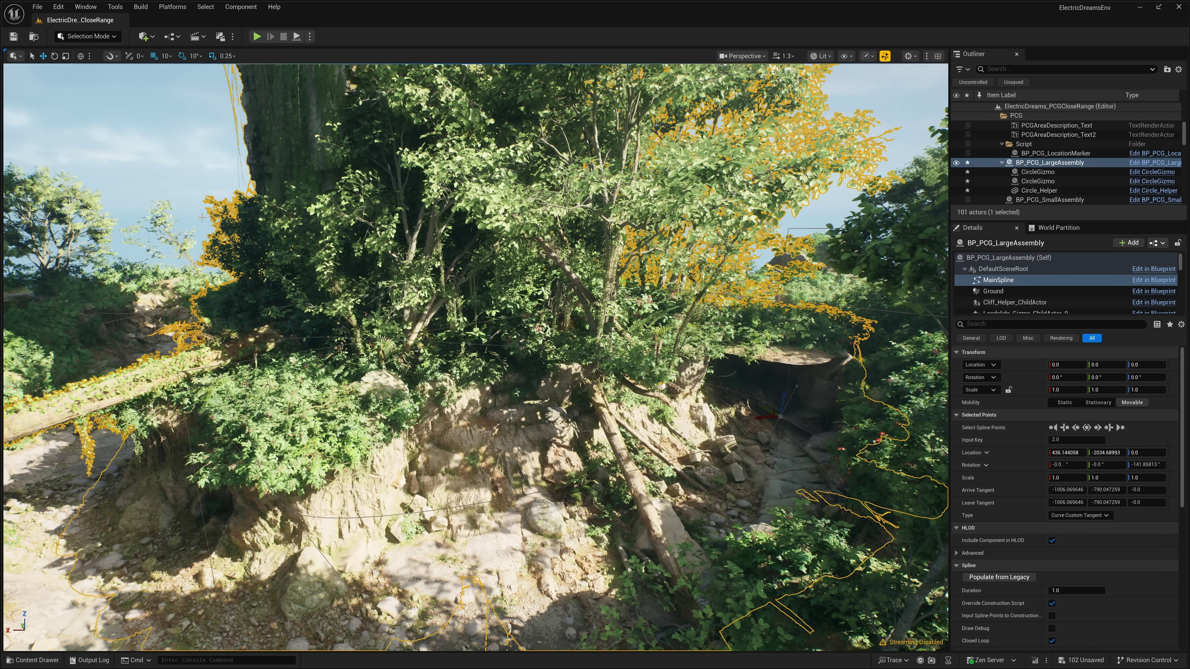
# Open the AI Assistant chat window from the Window menu.
pyautogui.click(58, 7)
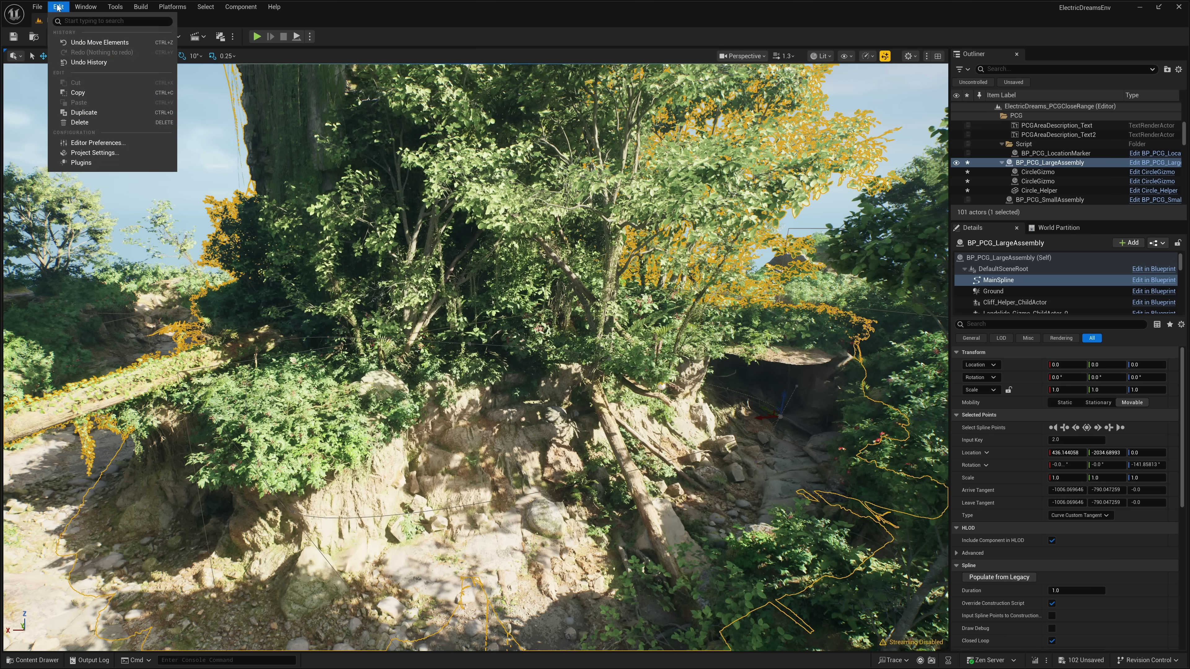
pyautogui.moveTo(85, 9)
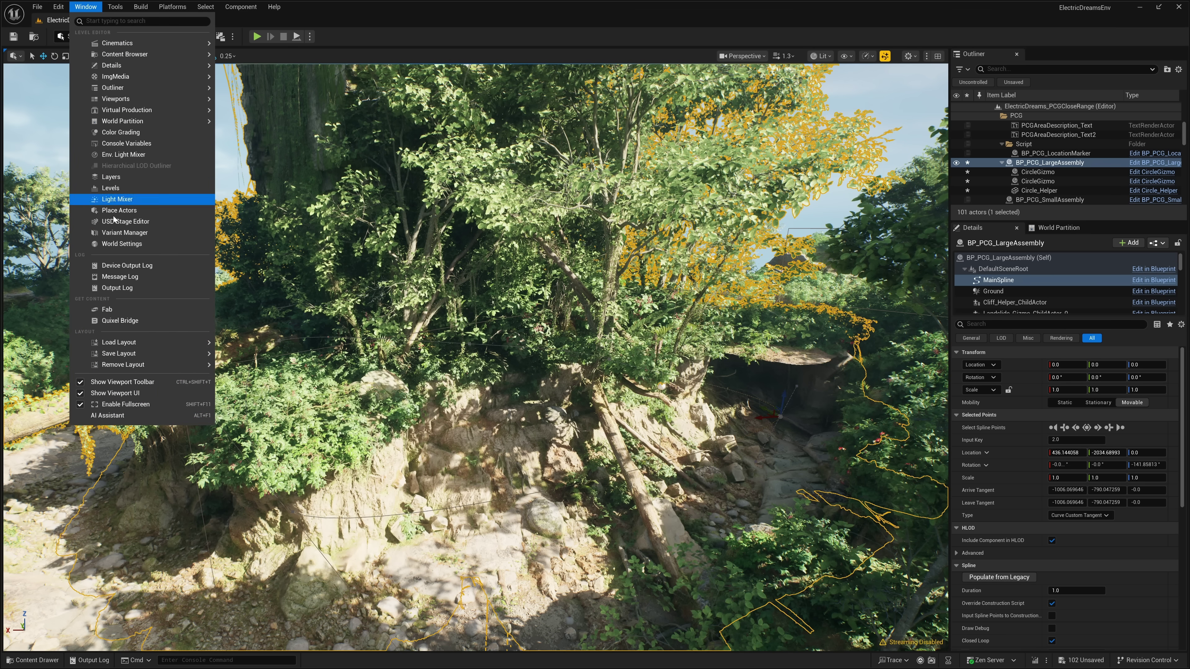
pyautogui.click(110, 415)
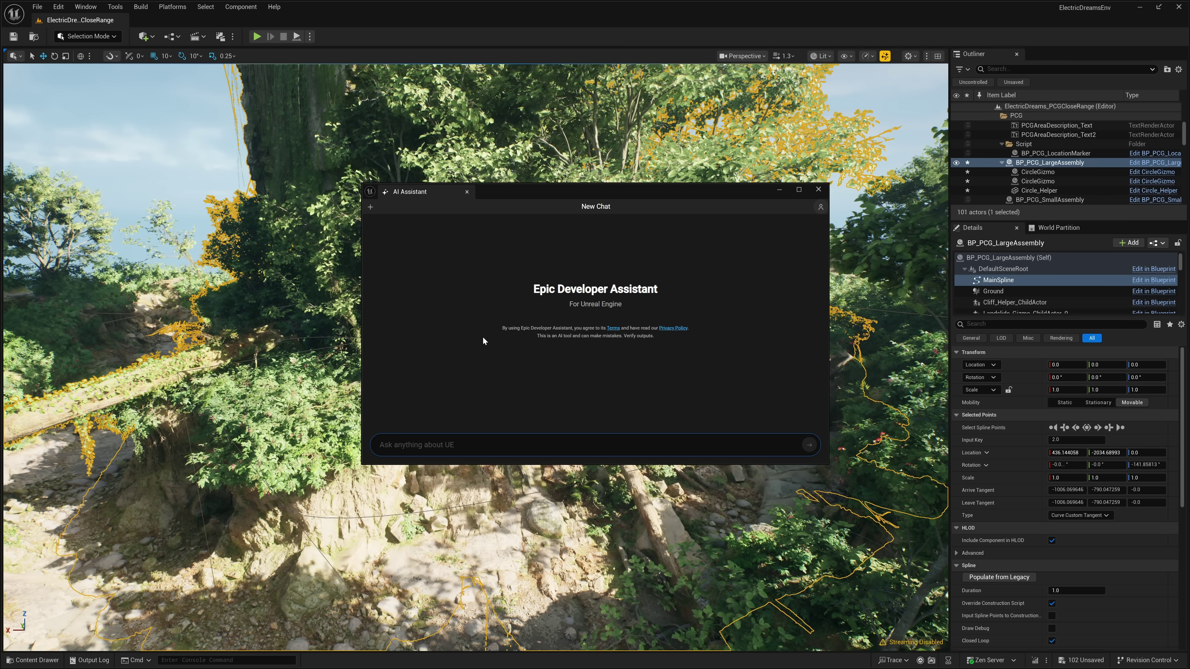
# Ask the AI Assistant 'Are you working?', read its reply, and close the window.
pyautogui.click(381, 444)
pyautogui.write('Are you working?')
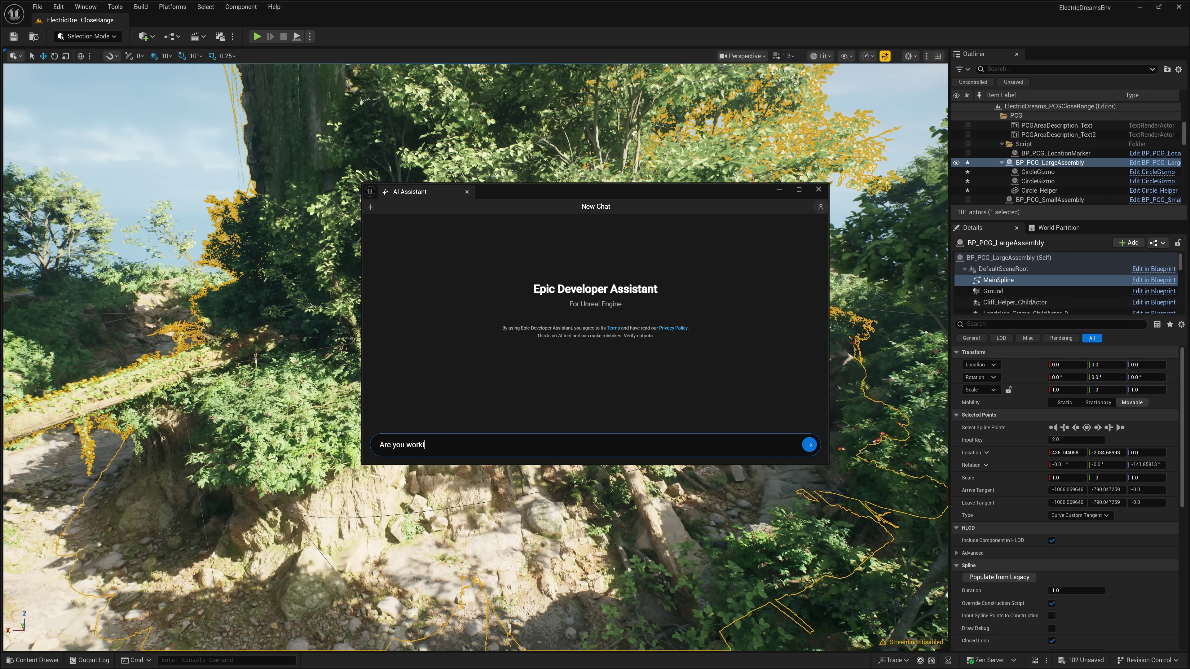
pyautogui.press('Return')
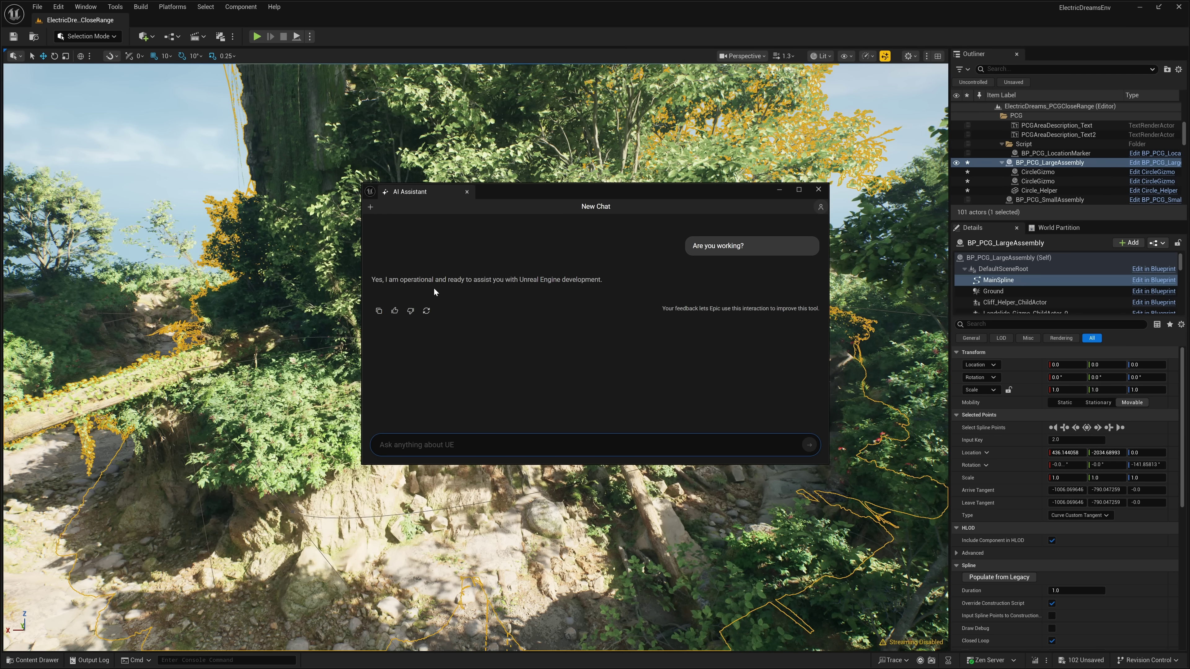
pyautogui.click(818, 189)
pyautogui.click(64, 9)
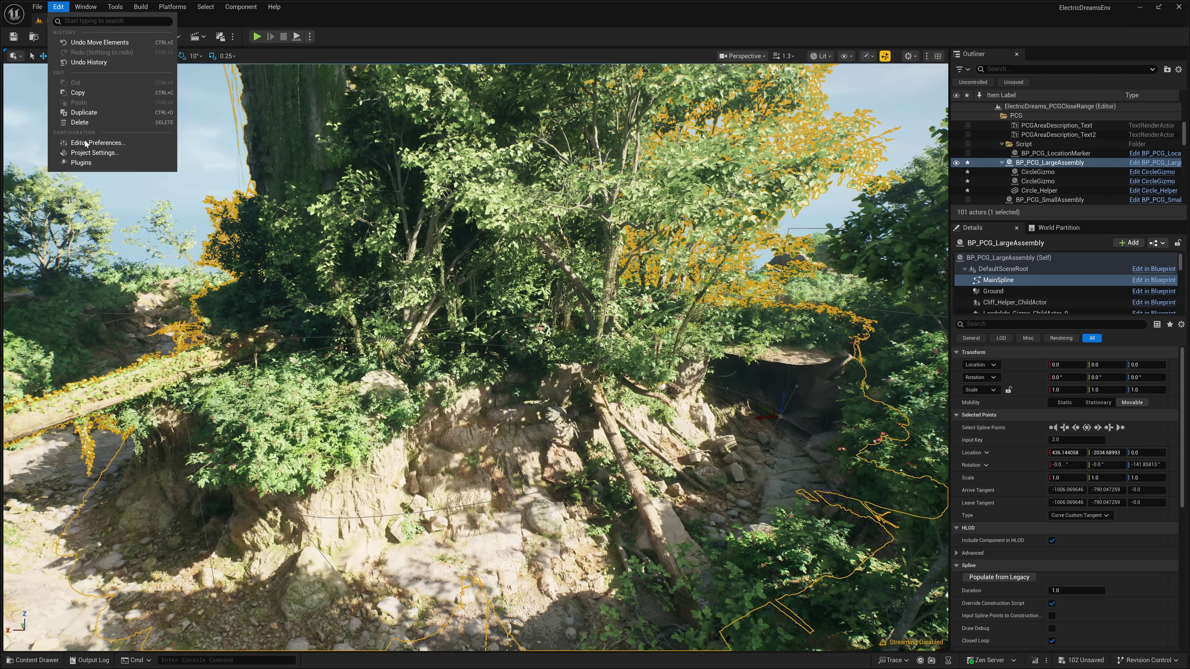
# Search the Plugins list to confirm Procedural Vegetation Editor is enabled, then close it.
pyautogui.click(84, 160)
pyautogui.write('ai')
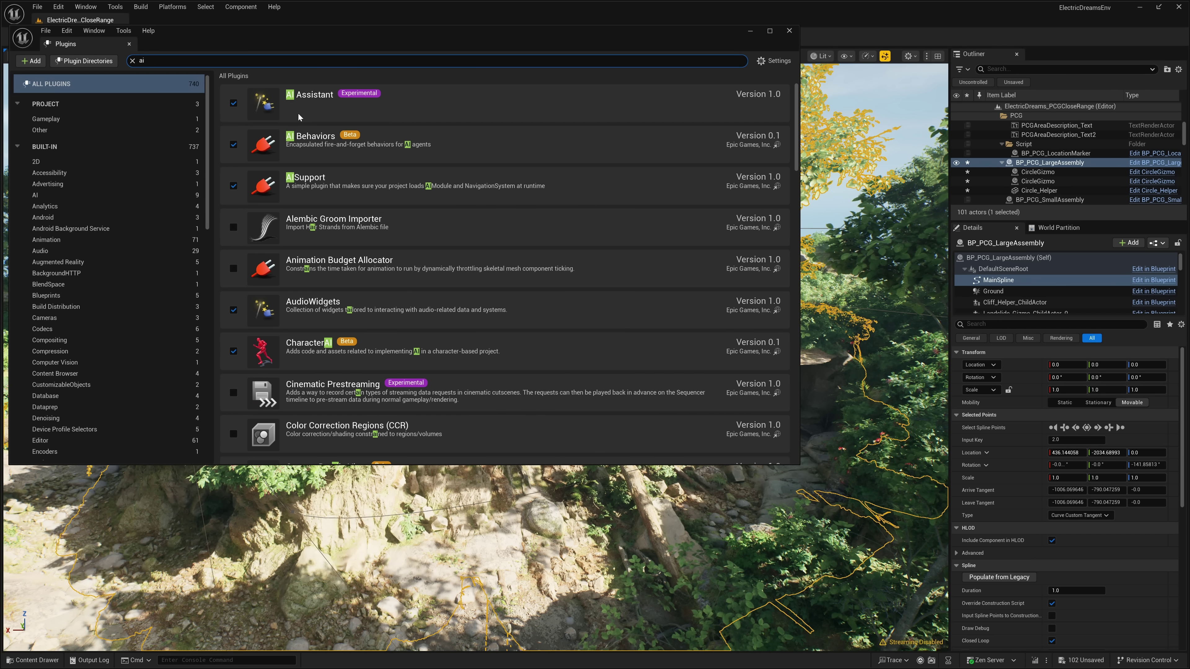
pyautogui.press('BackSpace')
pyautogui.press('BackSpace')
pyautogui.write('vergit')
pyautogui.press('BackSpace')
pyautogui.press('BackSpace')
pyautogui.press('BackSpace')
pyautogui.press('BackSpace')
pyautogui.write('git')
pyautogui.press('BackSpace')
pyautogui.press('BackSpace')
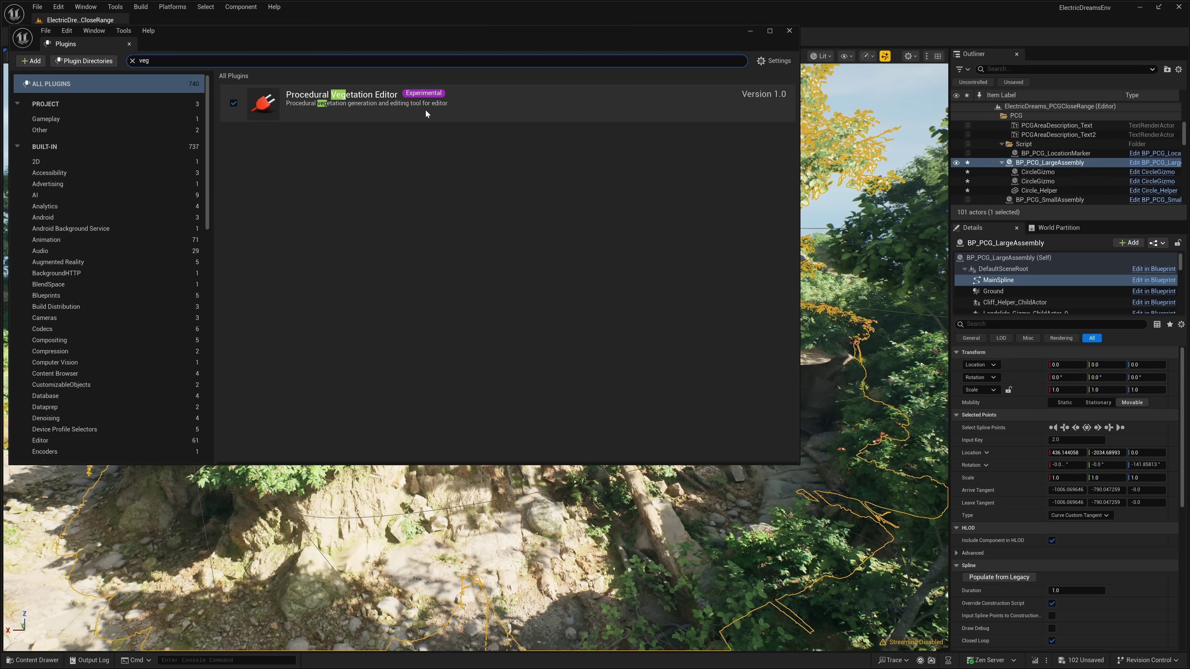
pyautogui.click(789, 31)
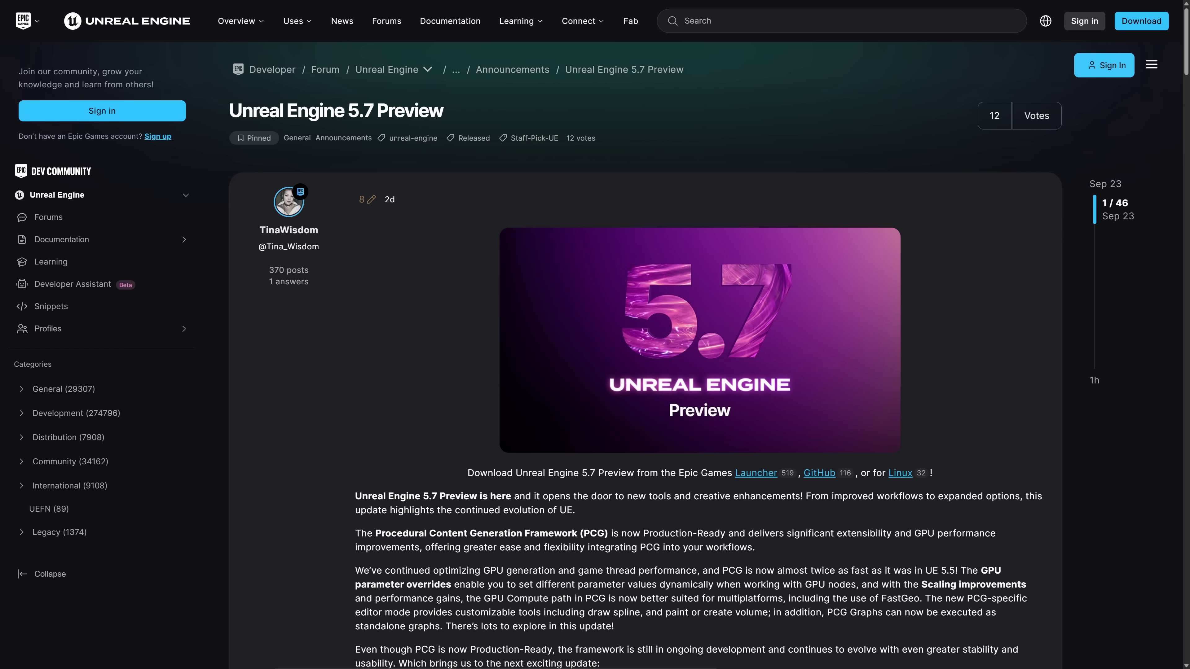
# Scroll through and highlight the PCG and Vegetation paragraphs of the 5.7 Preview post.
pyautogui.scroll(-2, 682, 359)
pyautogui.scroll(-4, 682, 359)
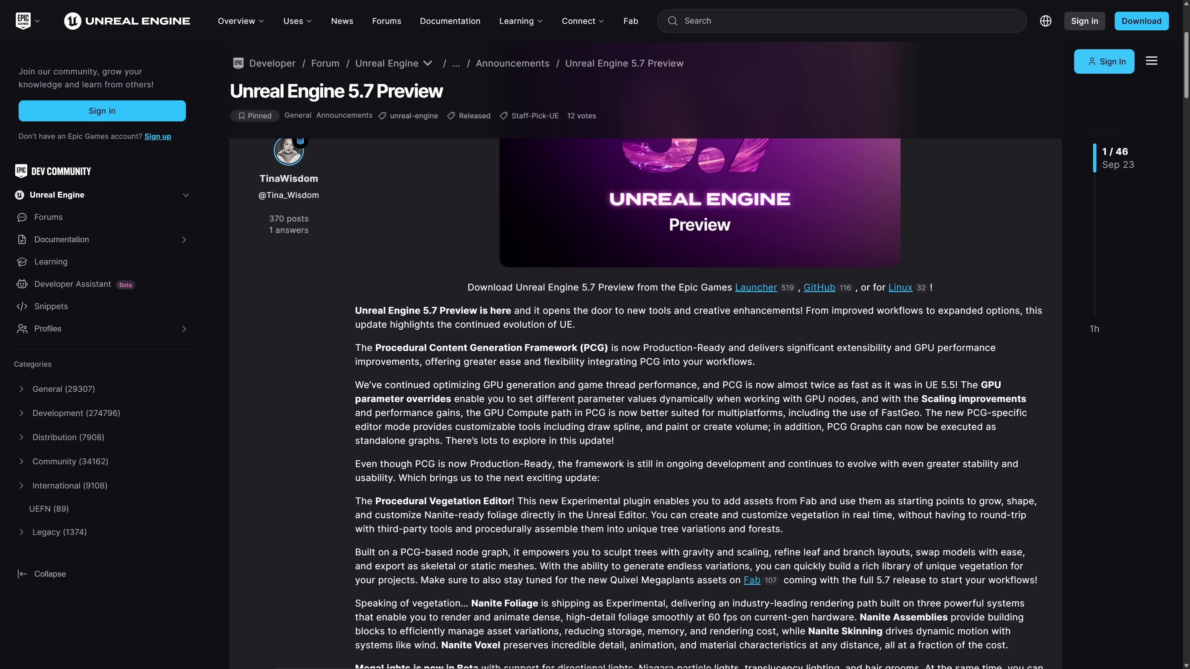
pyautogui.moveTo(355, 254); pyautogui.dragTo(754, 268)
pyautogui.click(809, 266)
pyautogui.click(720, 279)
pyautogui.scroll(-2, 785, 306)
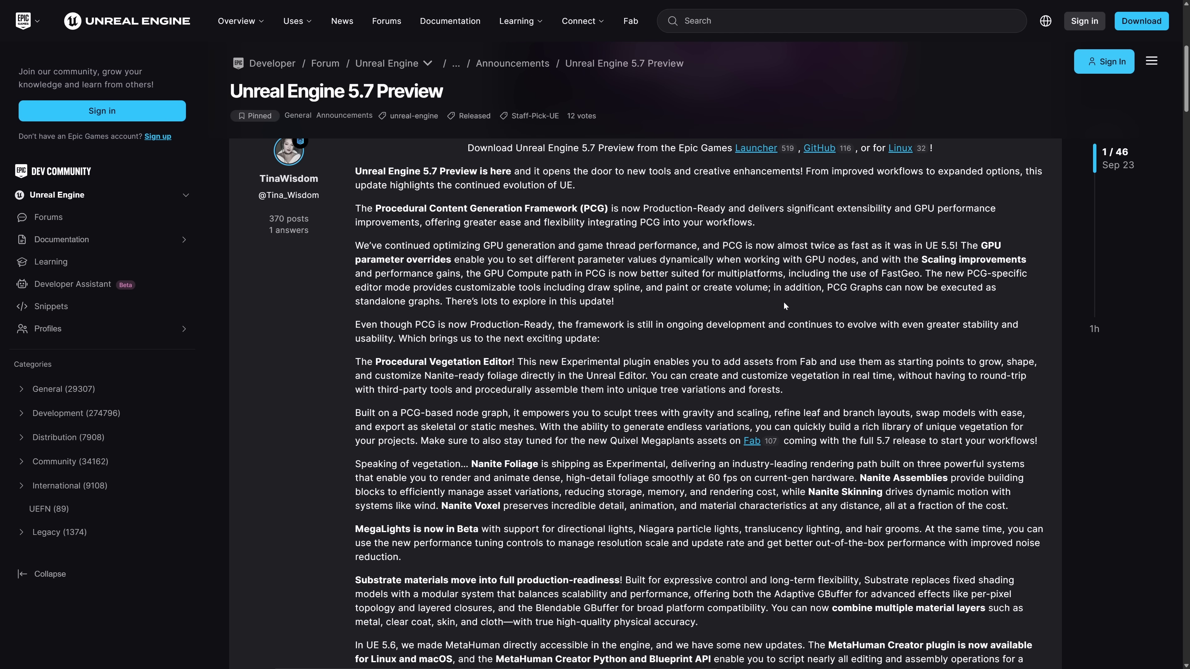
pyautogui.scroll(-1, 493, 287)
pyautogui.moveTo(361, 269); pyautogui.dragTo(530, 269)
pyautogui.click(375, 249)
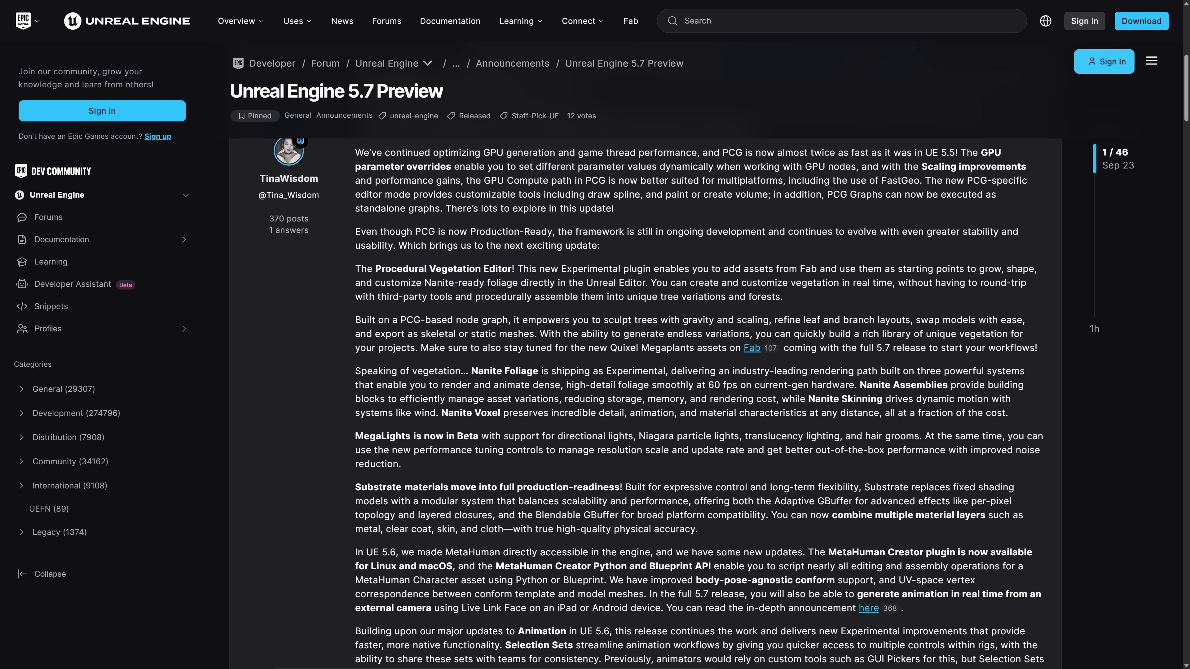
# Read the Nanite Foliage, MegaLights and Substrate paragraphs, then reach the Epic Developer Assistant section.
pyautogui.scroll(-2, 374, 248)
pyautogui.scroll(-2, 461, 185)
pyautogui.moveTo(461, 185); pyautogui.dragTo(561, 185)
pyautogui.click(636, 185)
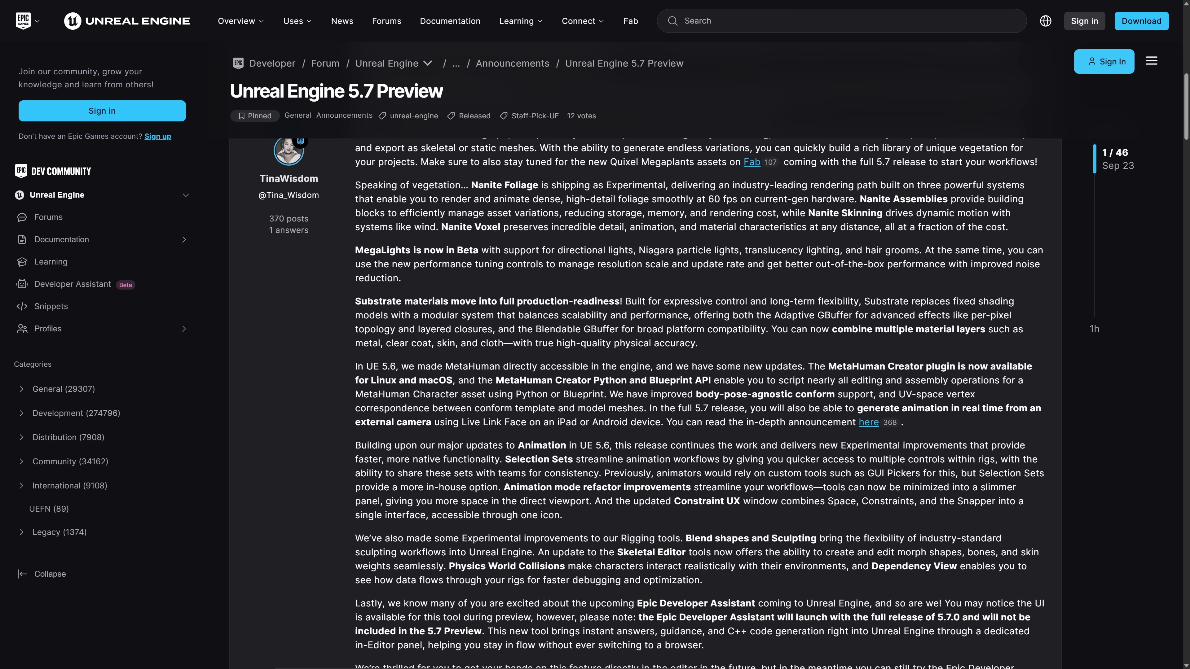
pyautogui.tripleClick(636, 185)
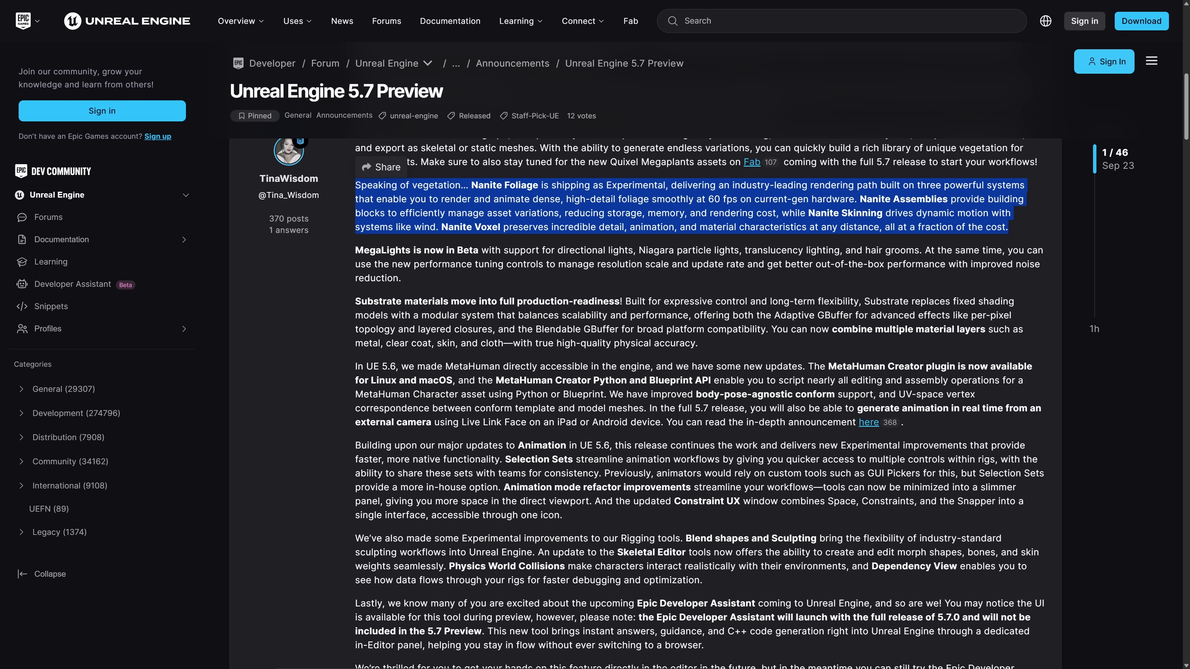
pyautogui.click(428, 277)
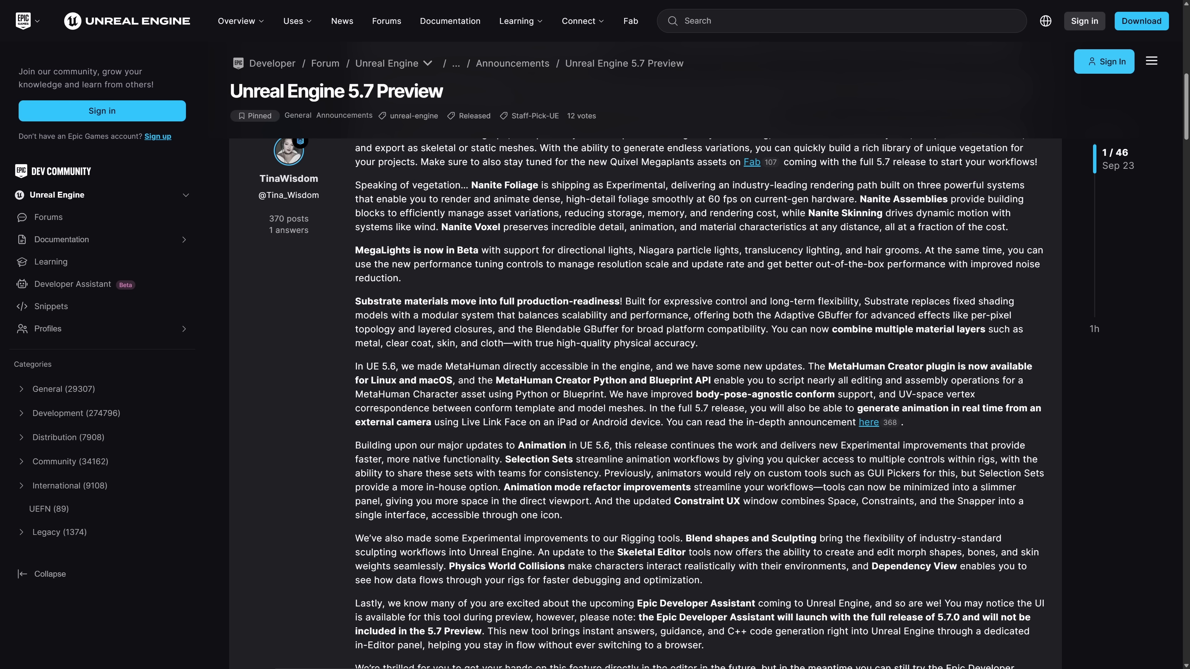
pyautogui.moveTo(725, 349); pyautogui.dragTo(356, 253)
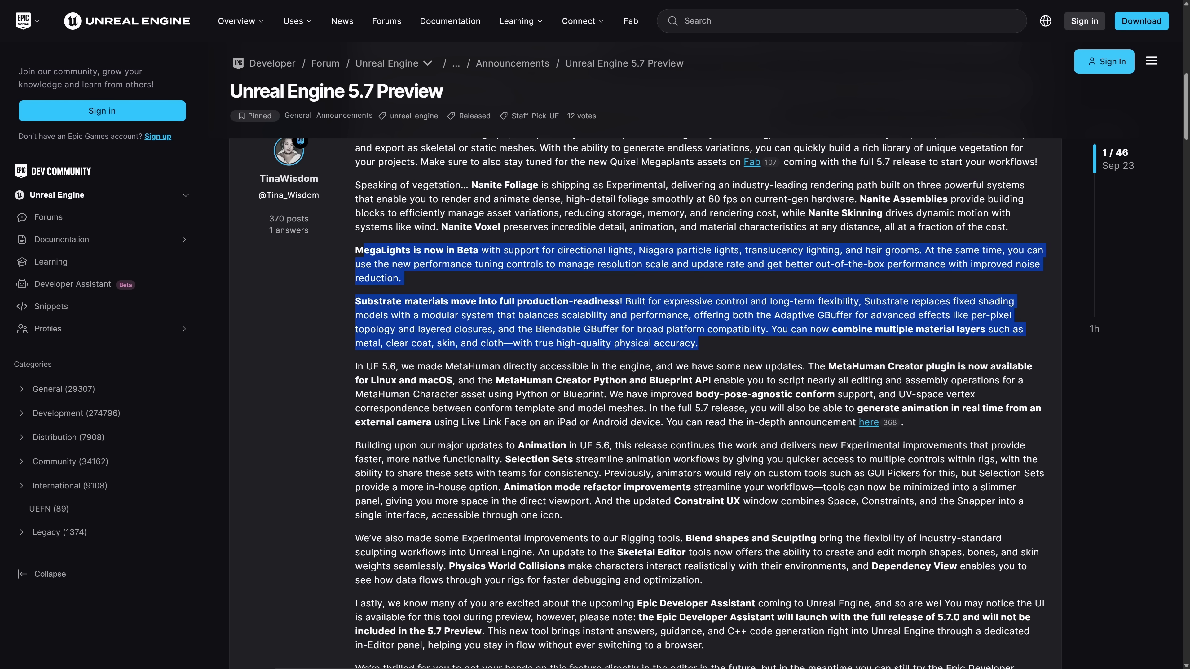
pyautogui.click(560, 278)
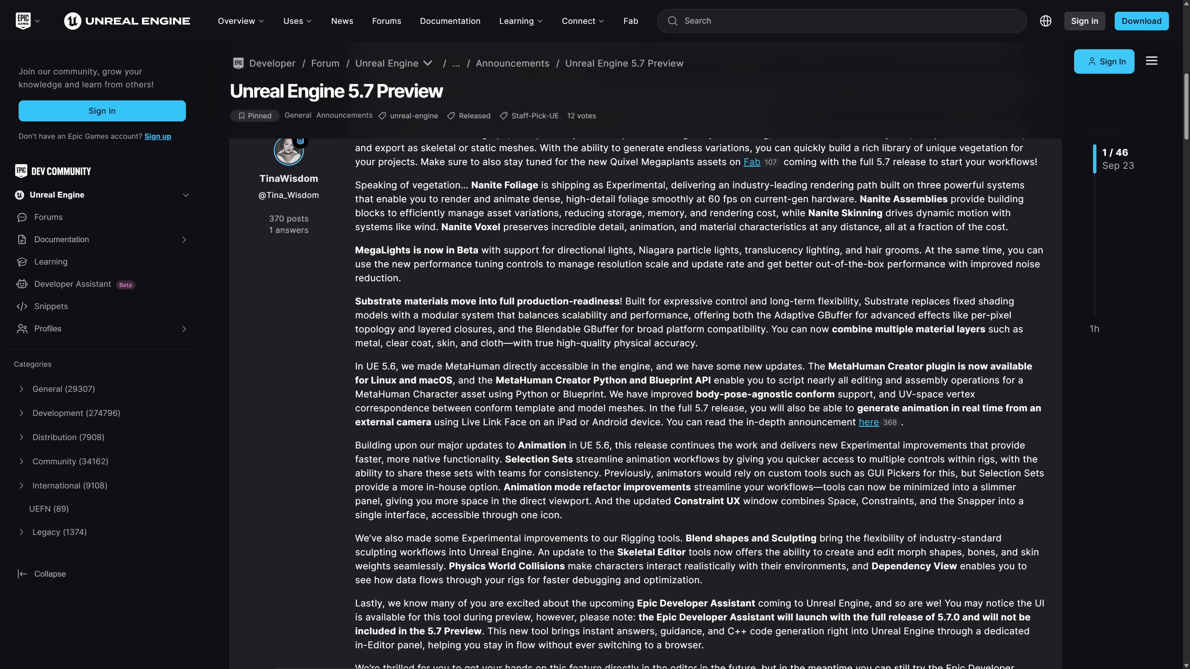
pyautogui.scroll(-1, 455, 261)
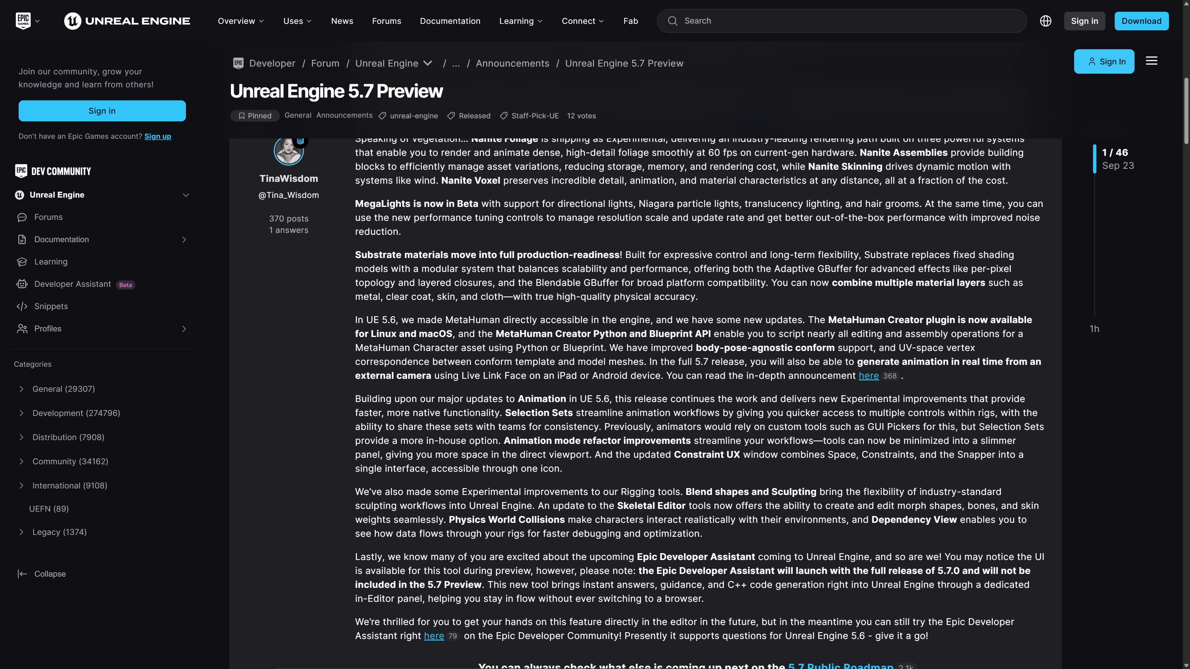
pyautogui.scroll(-3, 700, 404)
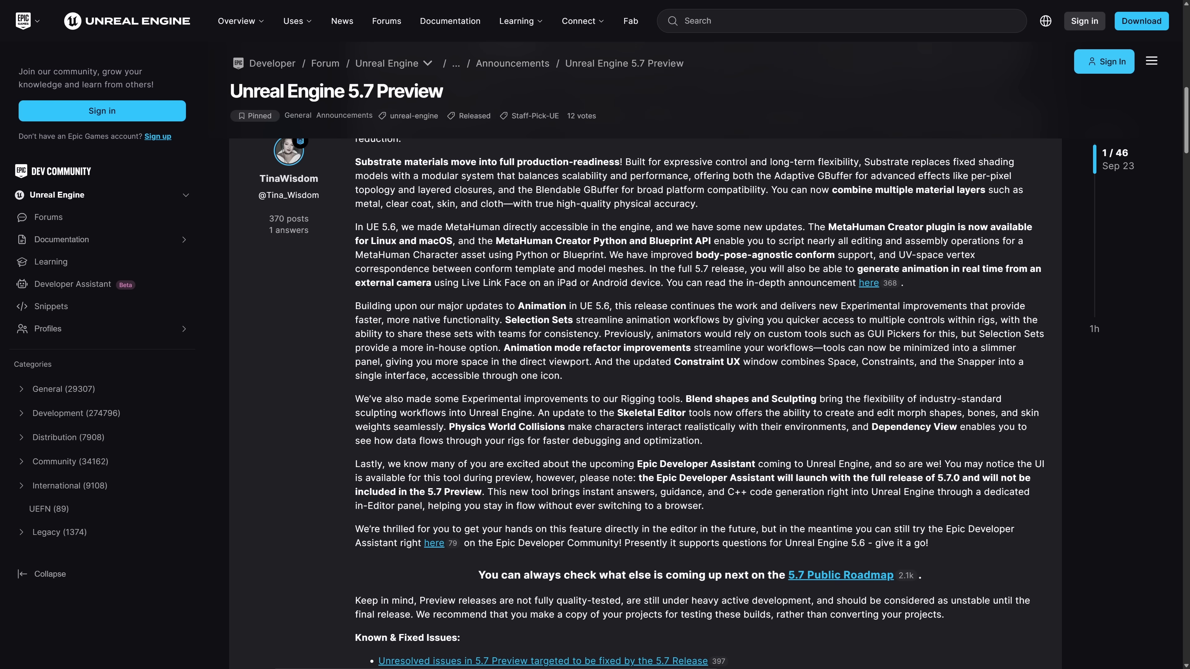
pyautogui.scroll(-2, 355, 165)
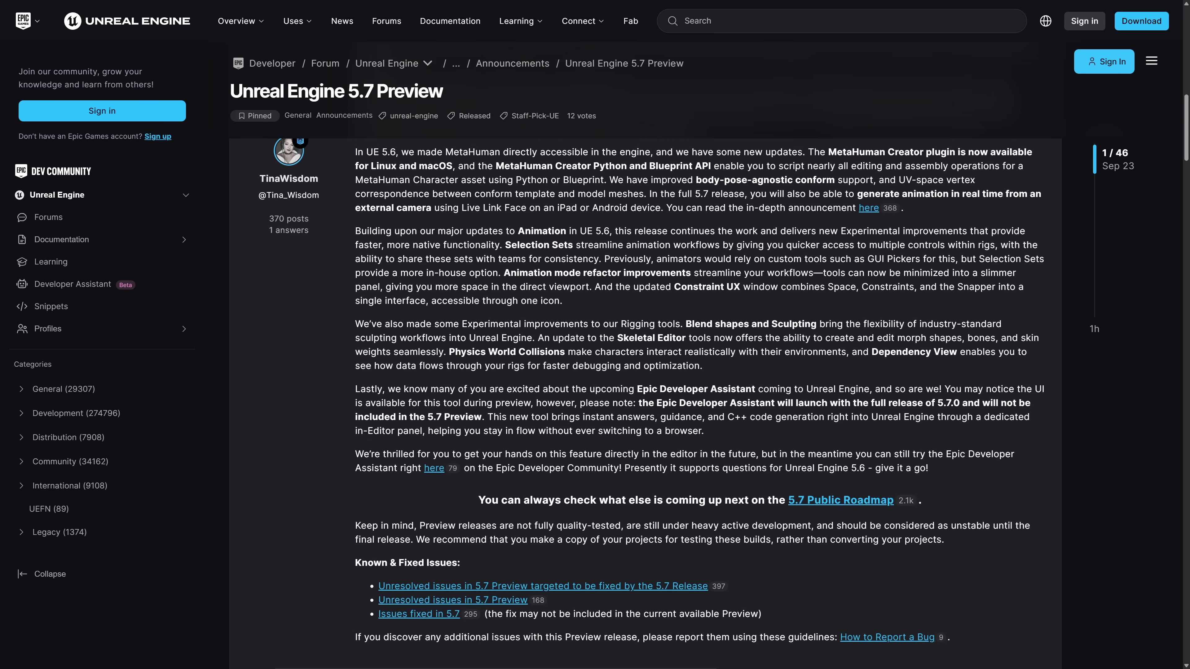
pyautogui.moveTo(356, 164); pyautogui.dragTo(765, 235)
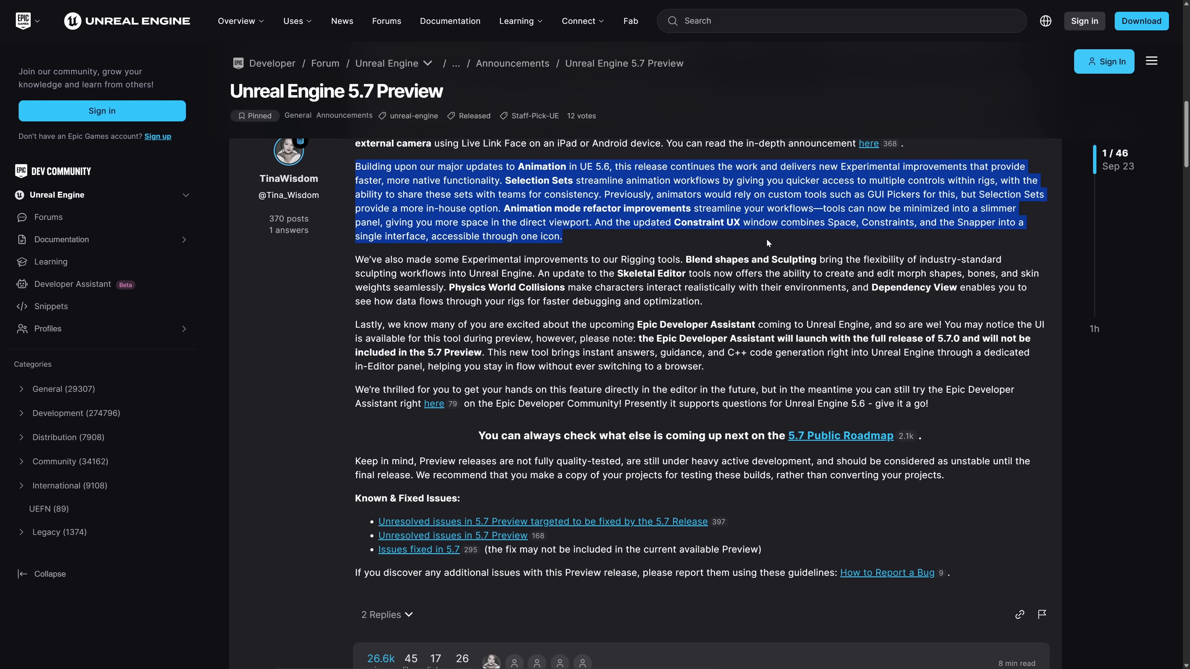
pyautogui.click(769, 242)
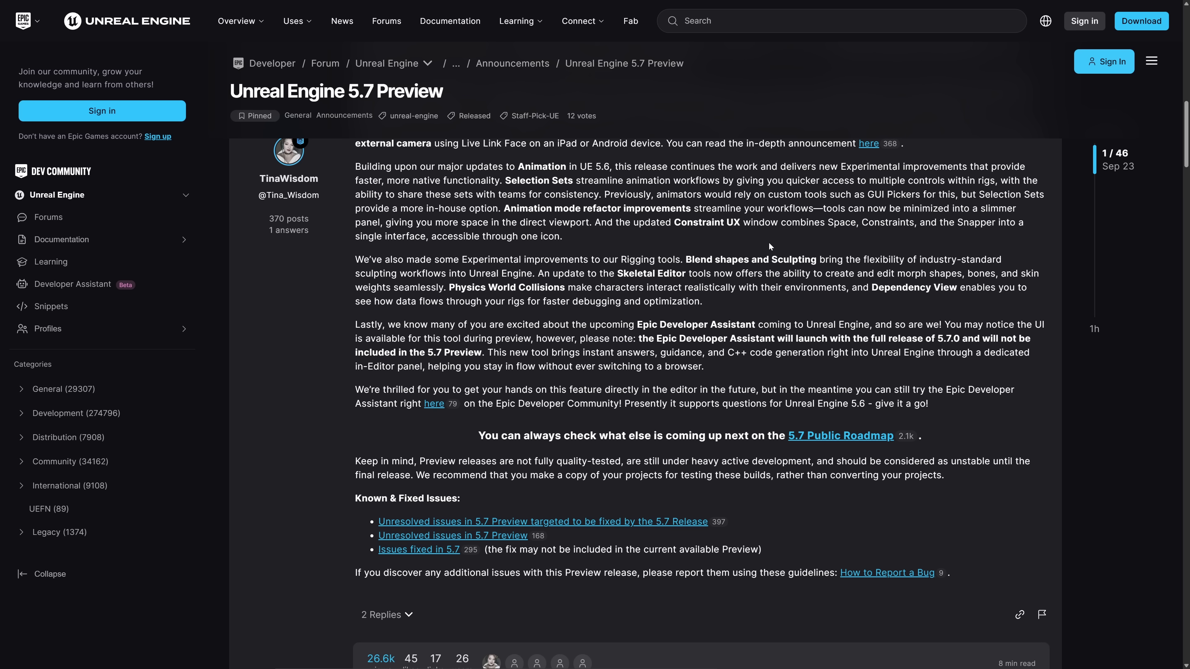
pyautogui.moveTo(382, 259); pyautogui.dragTo(764, 307)
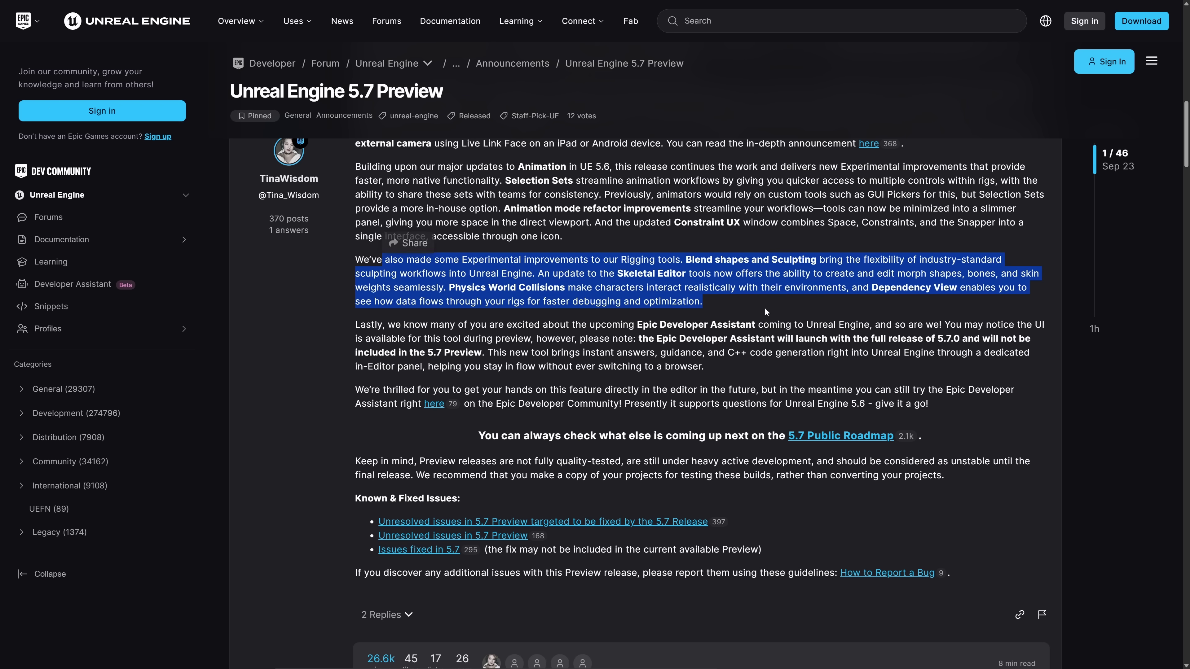
pyautogui.click(764, 307)
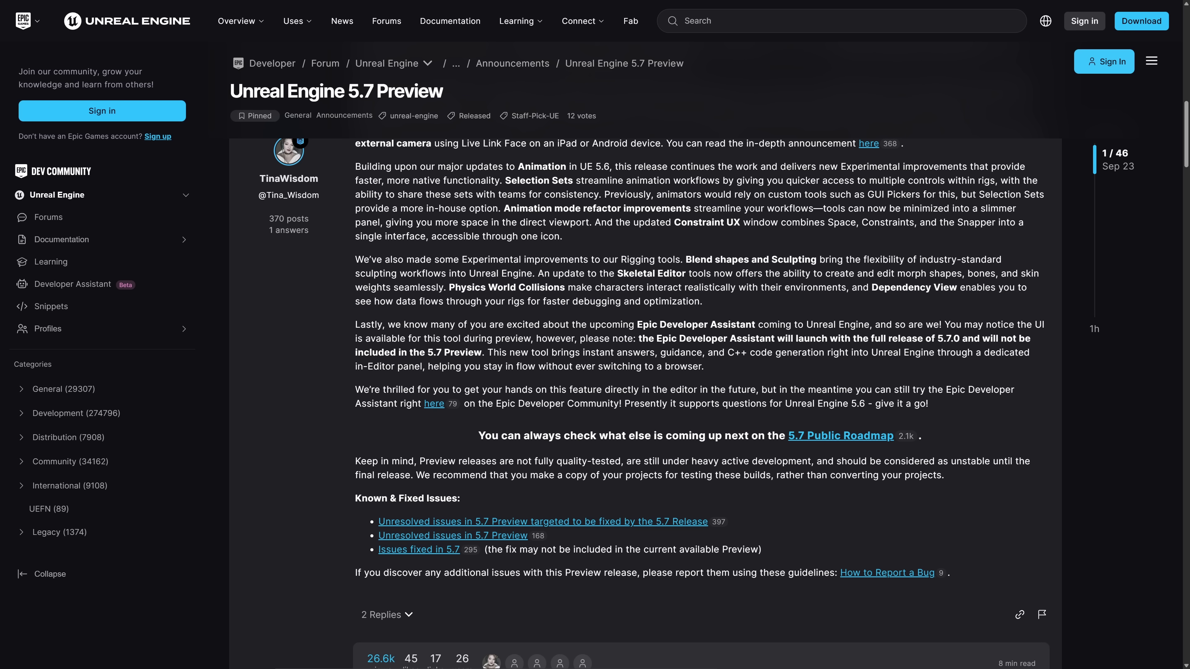
pyautogui.moveTo(637, 325); pyautogui.dragTo(754, 325)
pyautogui.click(782, 371)
pyautogui.moveTo(680, 339); pyautogui.dragTo(979, 339)
pyautogui.click(974, 360)
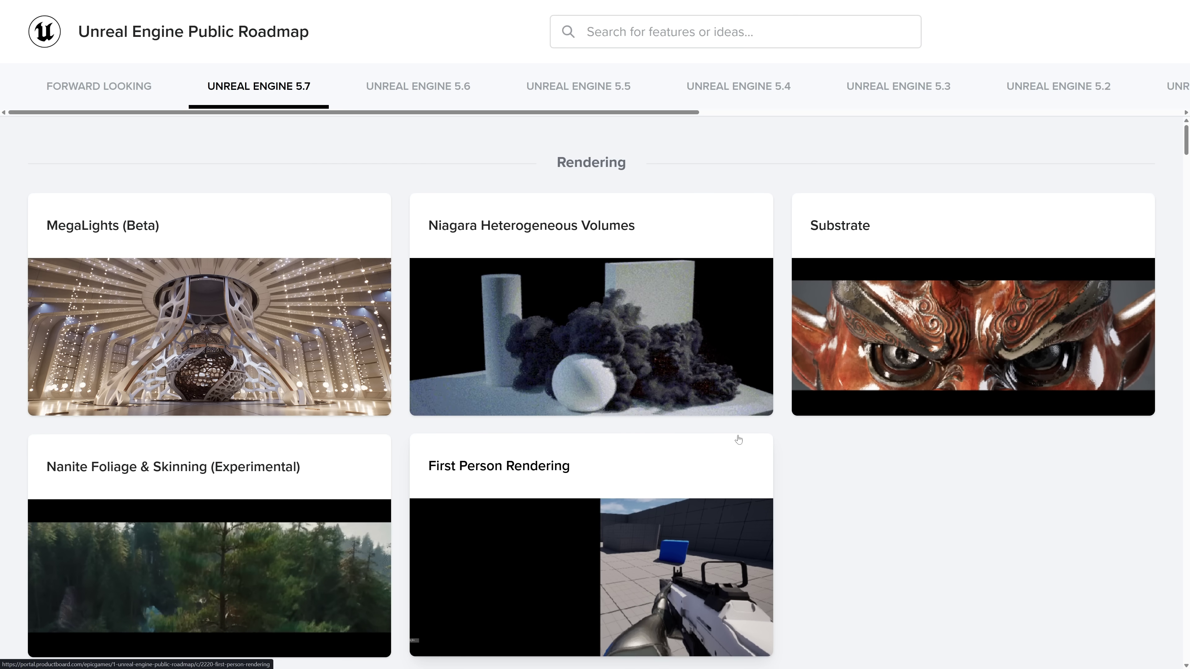
# Switch to the Forward Looking roadmap board, then back to the Unreal Engine 5.7 board.
pyautogui.scroll(-1, 870, 465)
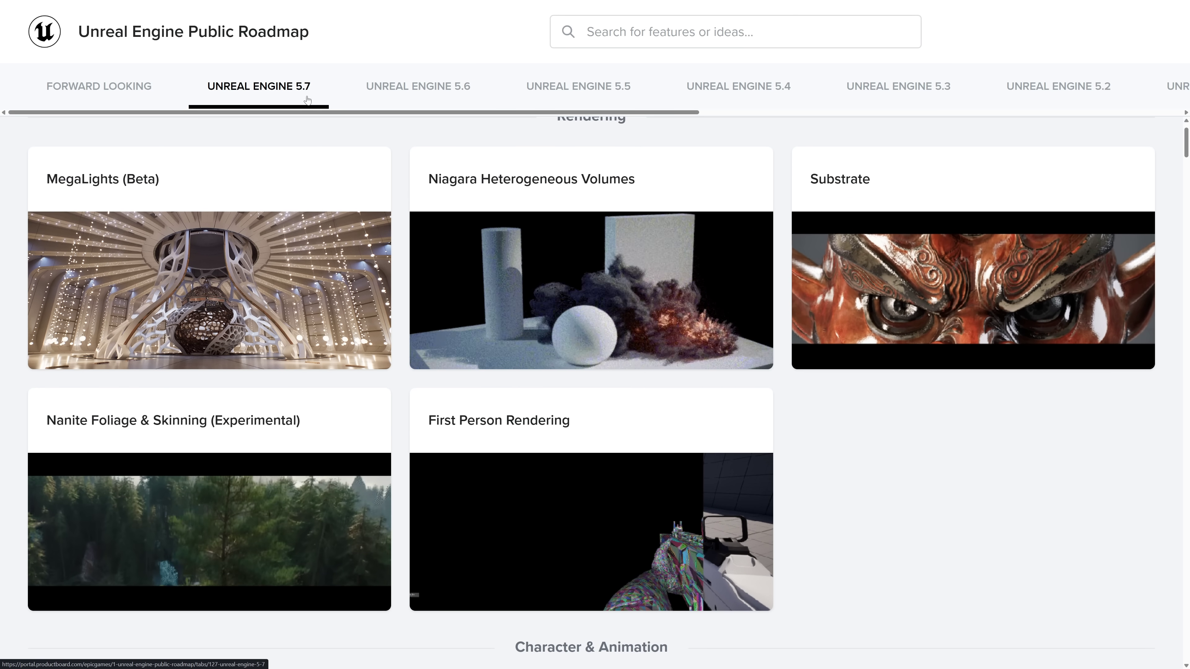
pyautogui.press('Left')
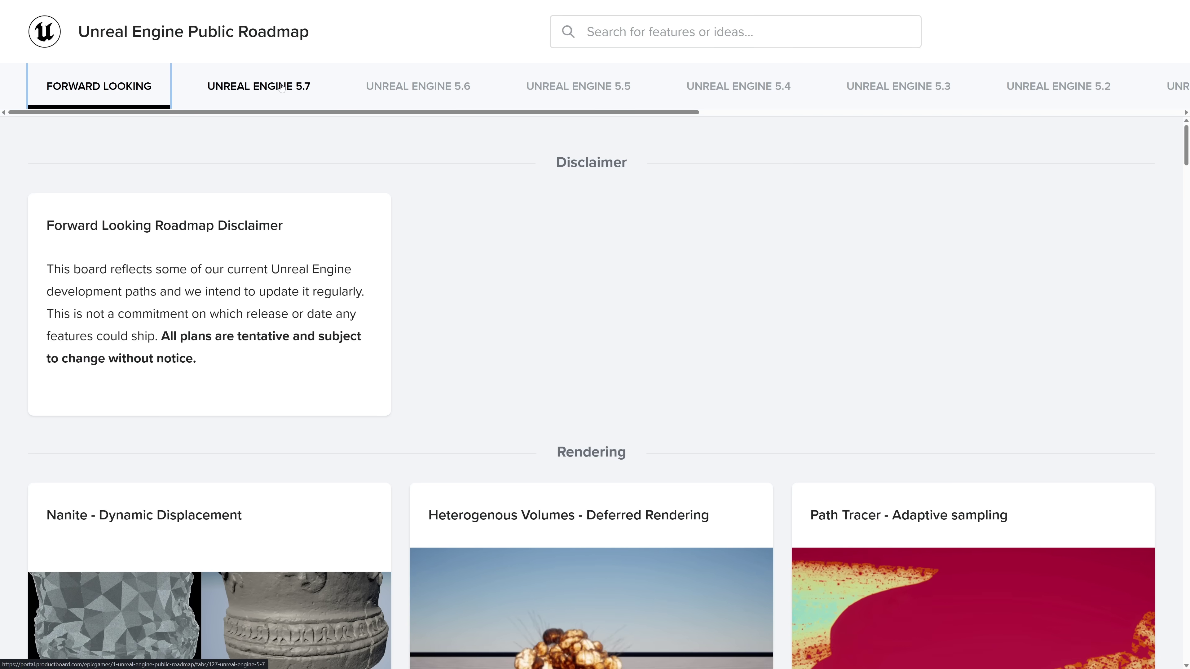
pyautogui.click(226, 87)
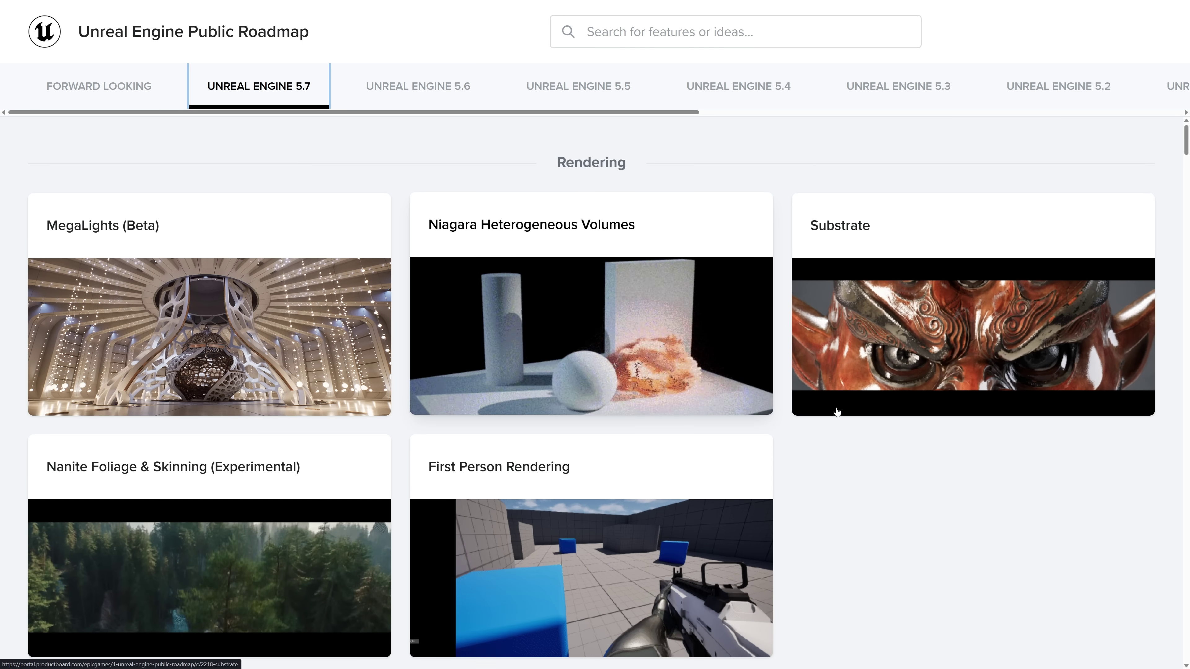
pyautogui.scroll(-1, 925, 452)
# Read through the Substrate feature details card and close it.
pyautogui.click(966, 253)
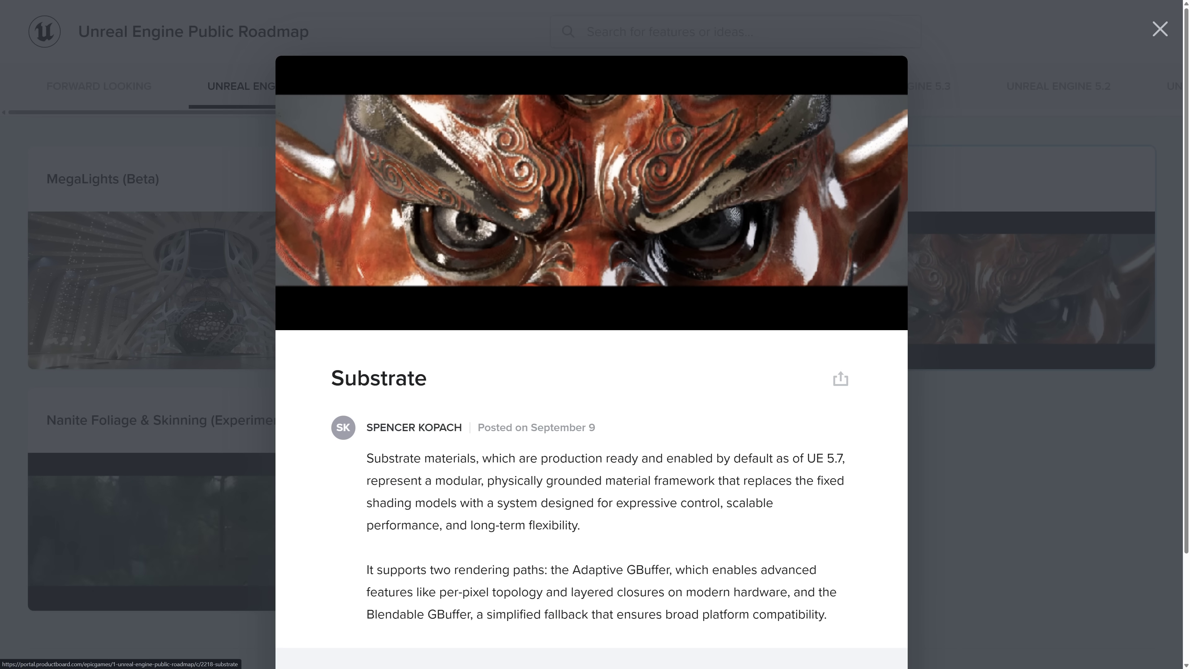
pyautogui.scroll(-3, 602, 343)
pyautogui.scroll(3, 602, 344)
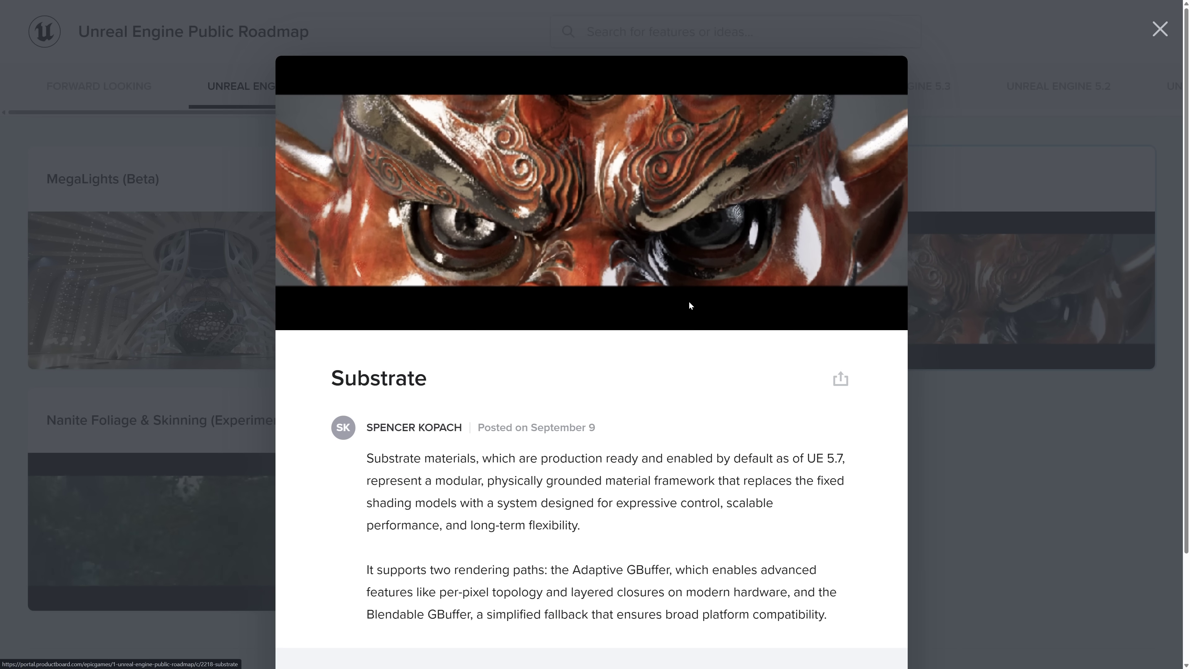
pyautogui.press('Escape')
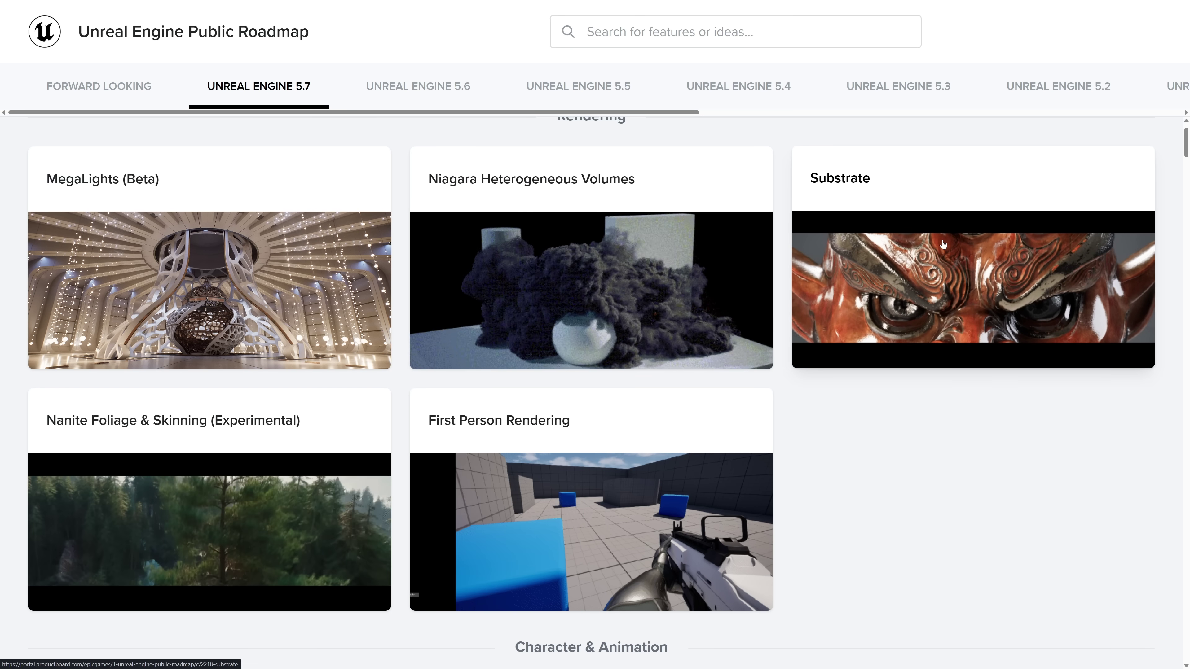
# Review the MegaLights (Beta) details card, close it, and continue down the Rendering features.
pyautogui.click(357, 234)
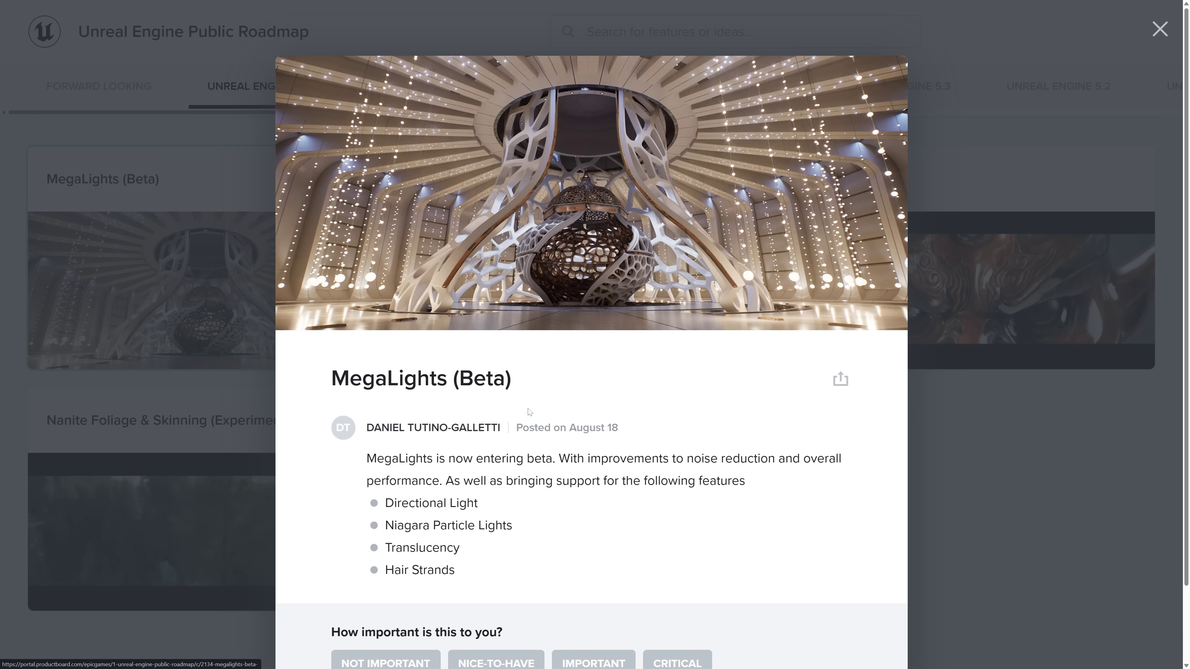
pyautogui.scroll(-1, 592, 334)
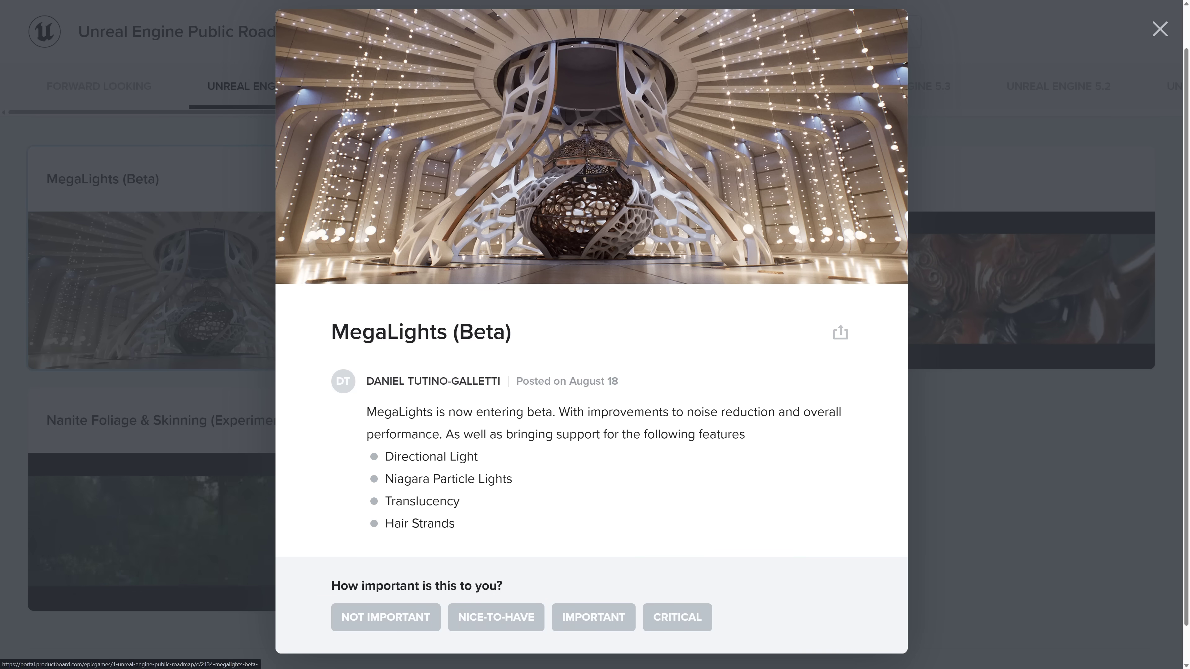
pyautogui.click(1062, 465)
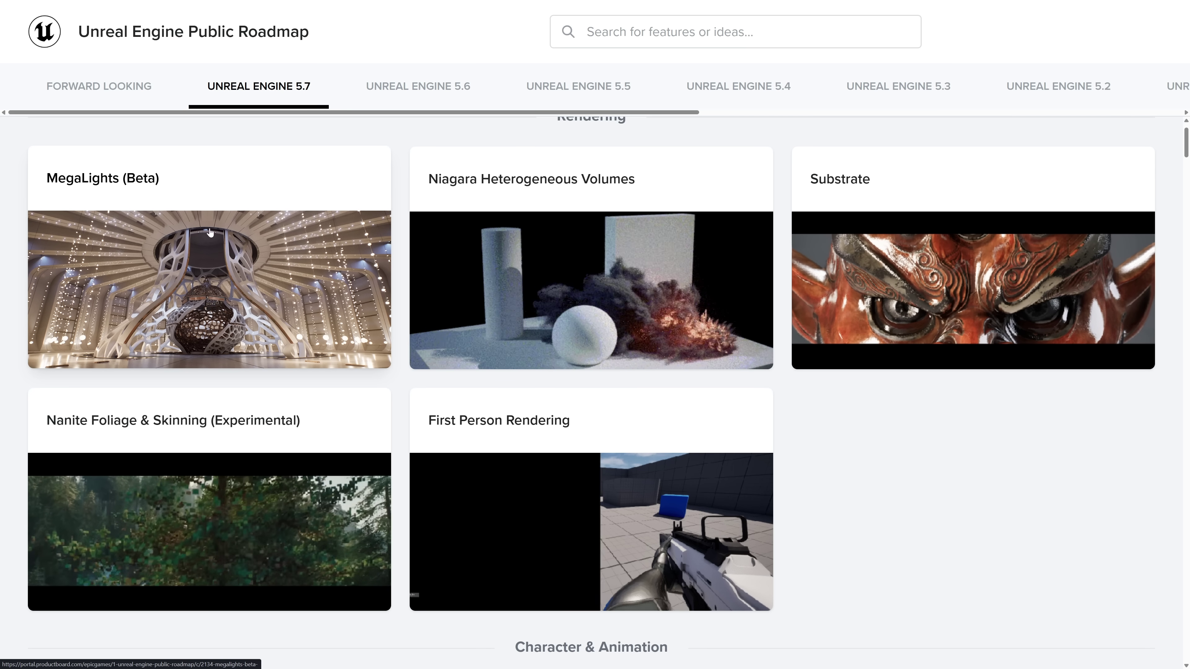
pyautogui.scroll(-3, 248, 173)
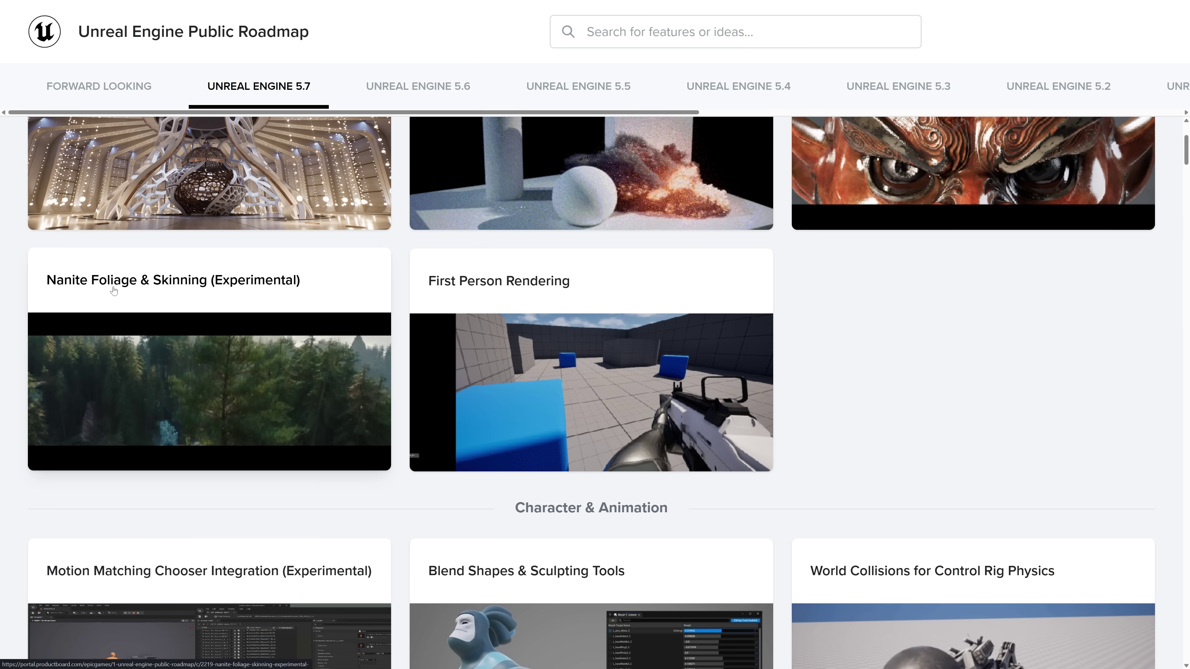
pyautogui.scroll(-15, 847, 351)
pyautogui.scroll(-15, 848, 356)
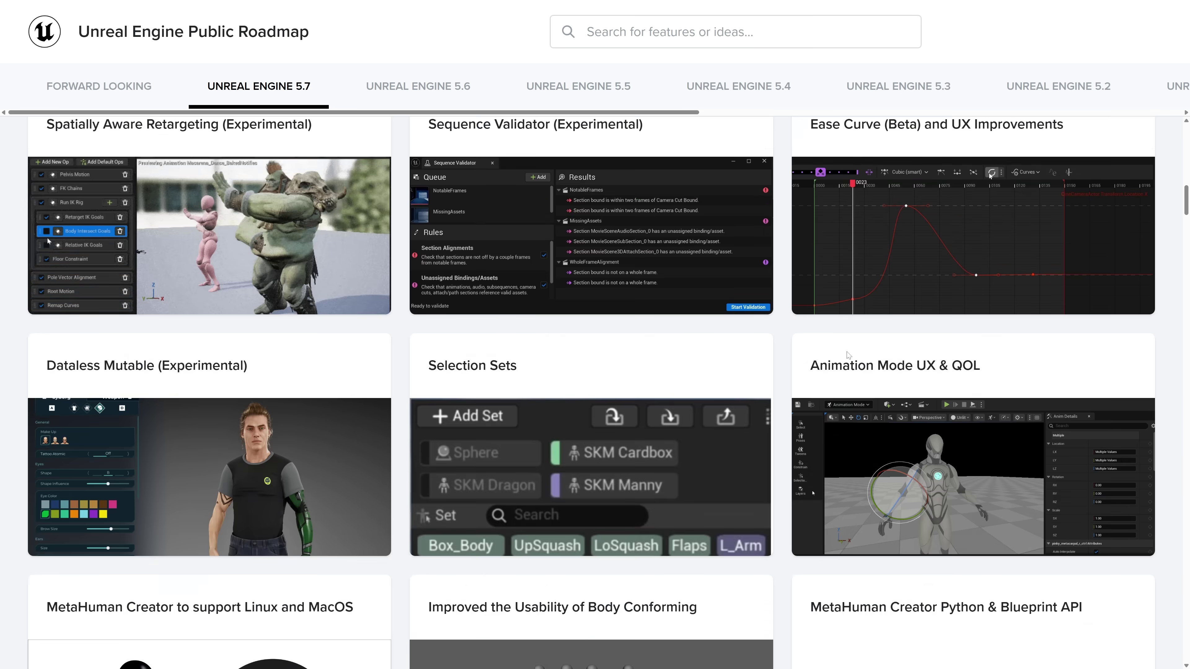
pyautogui.scroll(-10, 847, 355)
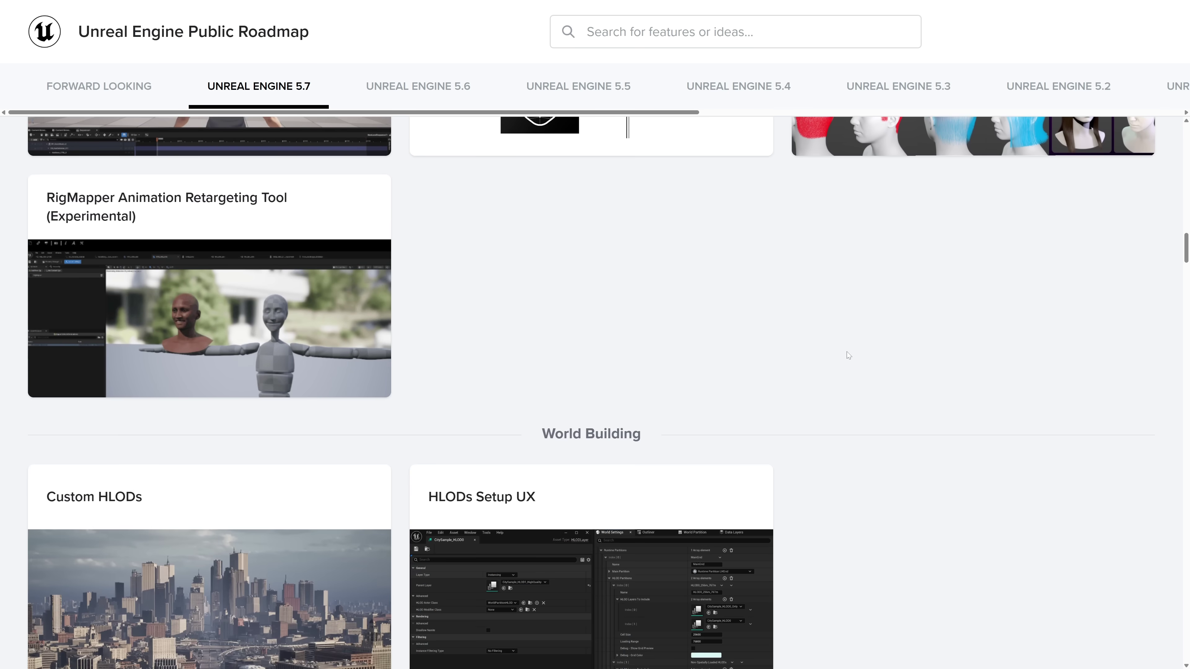
pyautogui.scroll(-5, 847, 355)
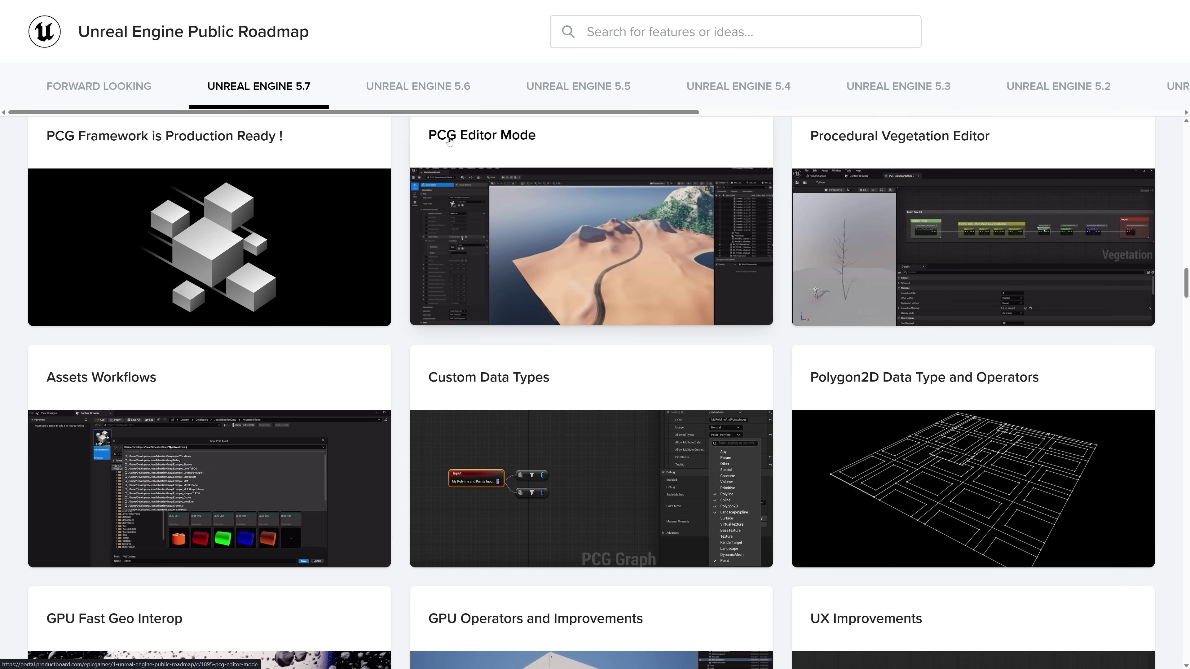
pyautogui.click(470, 190)
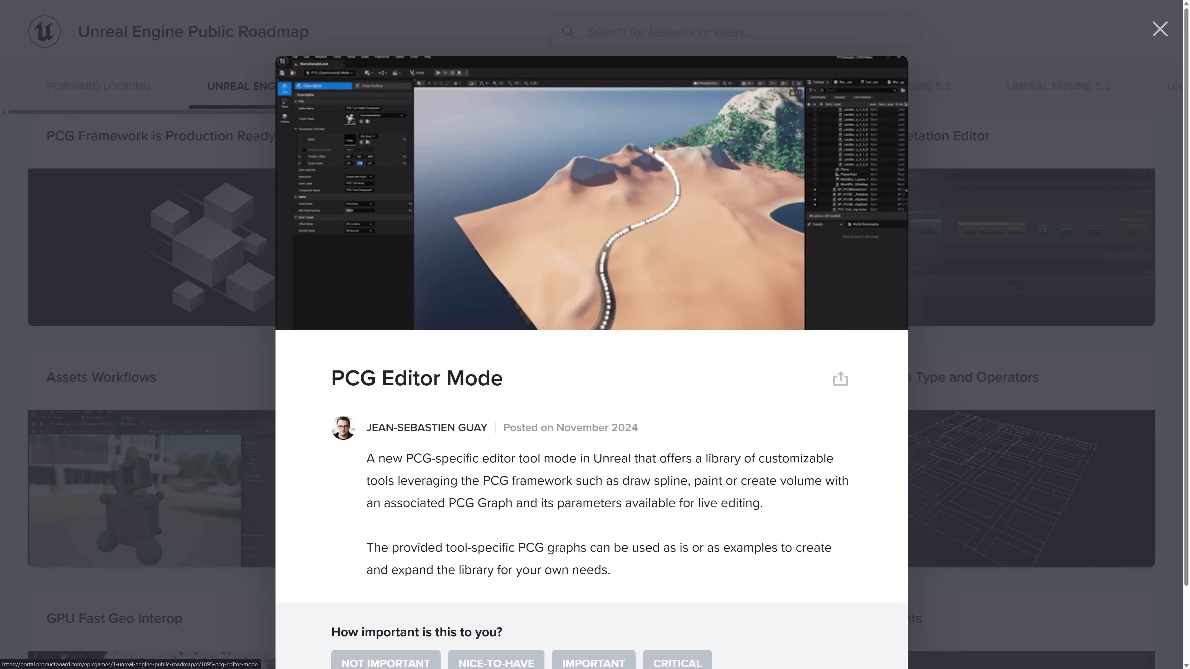
pyautogui.press('Escape')
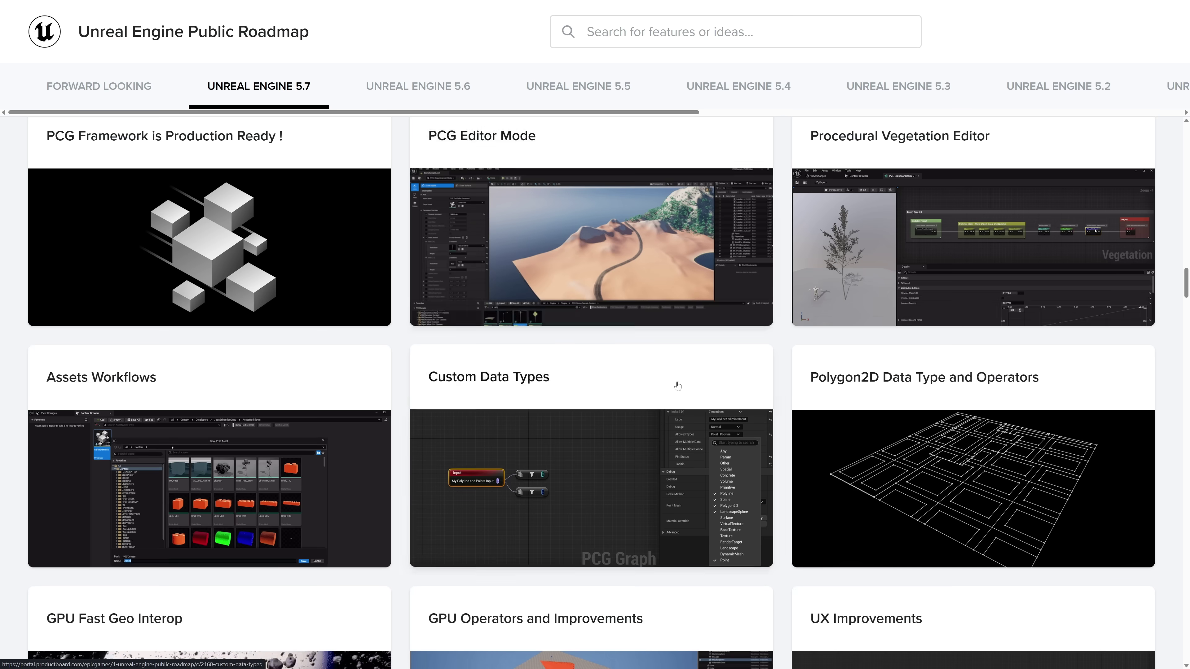
pyautogui.scroll(-15, 637, 337)
pyautogui.scroll(-5, 686, 387)
pyautogui.scroll(20, 393, 316)
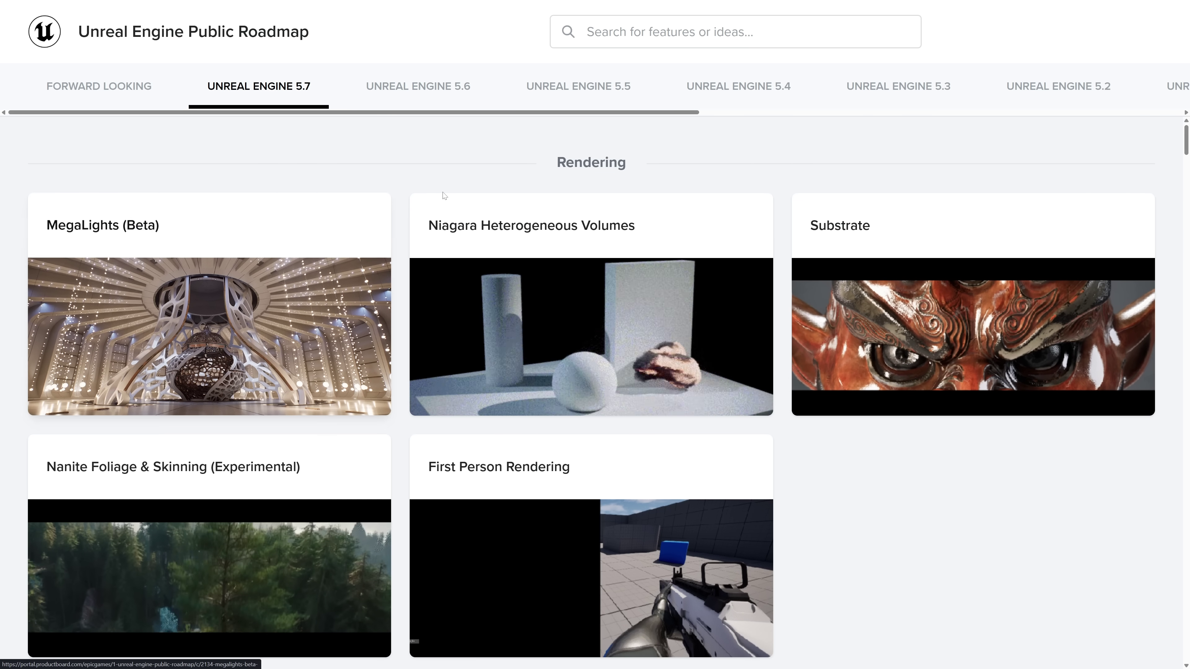